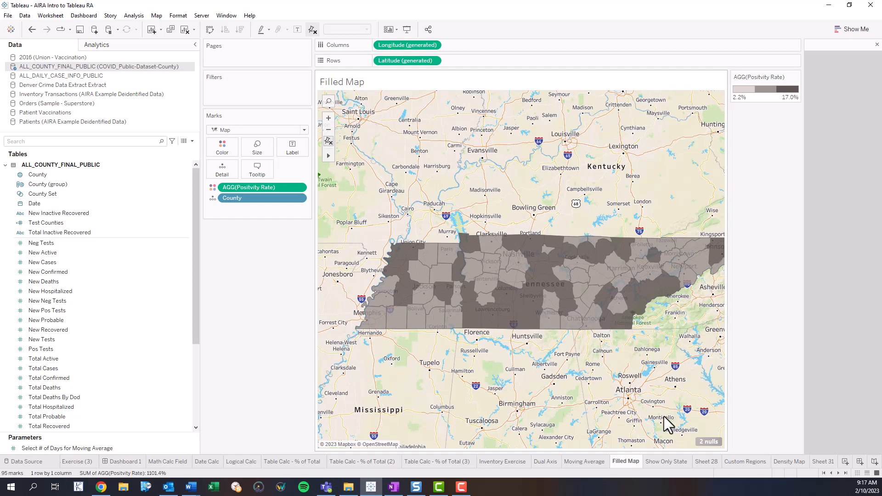
Step: Open the empty Sheet 31 and rename it as Proportional Symbol Map
{"action": "left_click", "coordinate": [823, 462]}
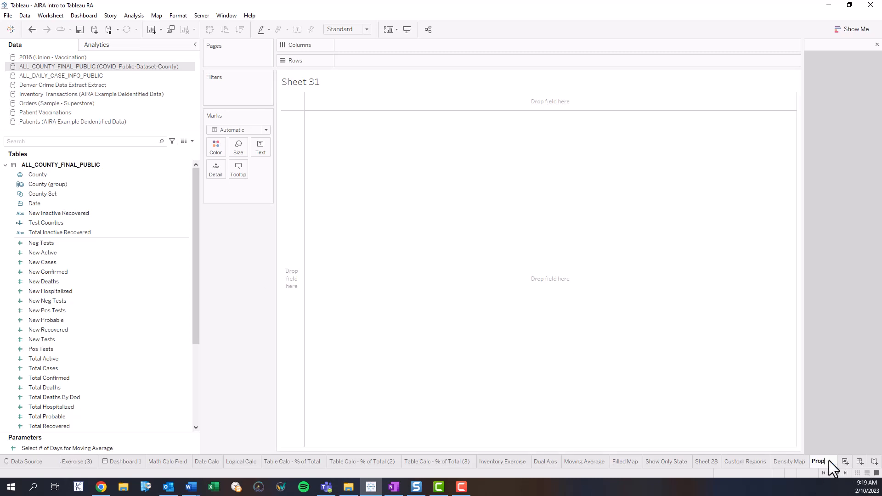
{"action": "type", "text": "ortional Sy"}
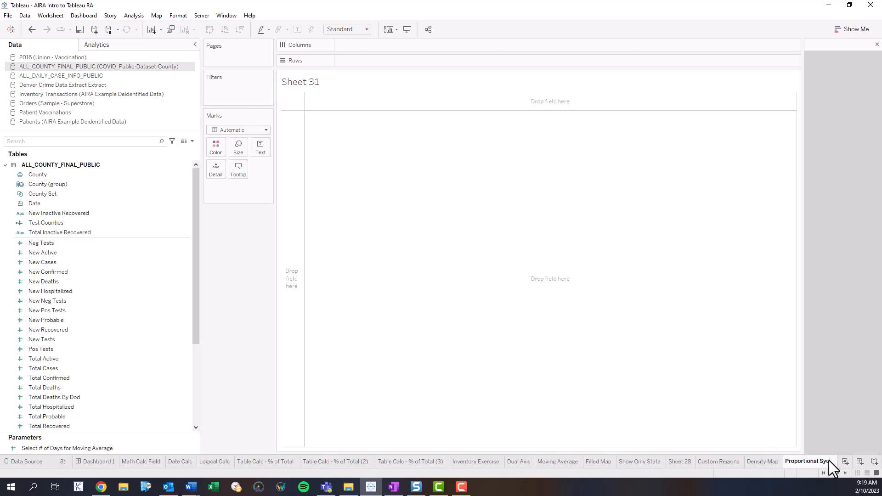
{"action": "type", "text": "mbol Map"}
{"action": "key", "text": "Return"}
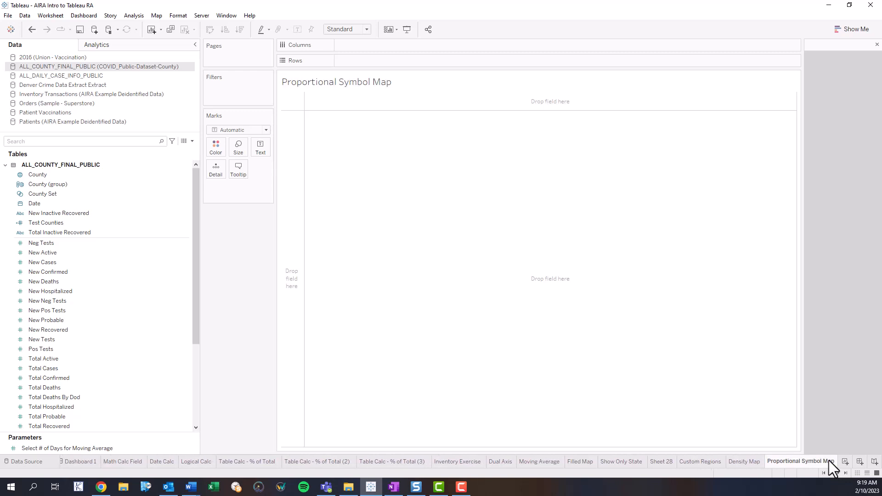
Step: Switch to the Patients (AIRA Example Deidentified Data) source and plot its City field from the Patients table as a map
{"action": "left_click", "coordinate": [57, 122]}
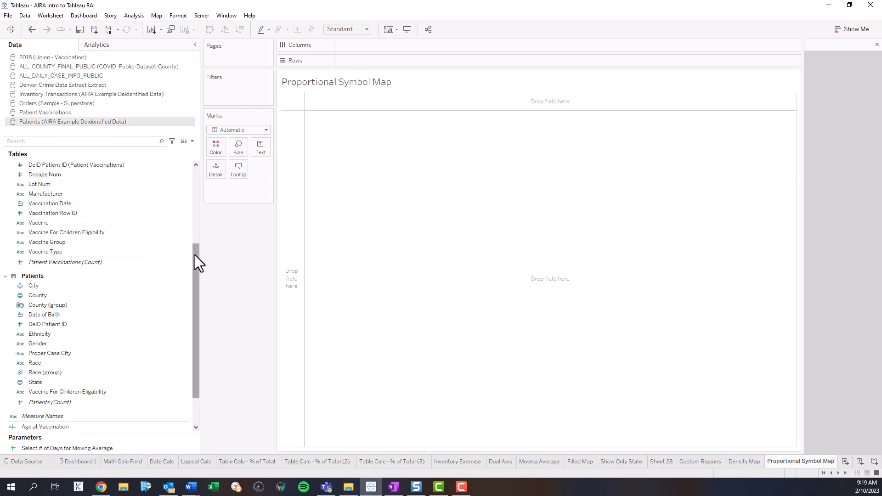
{"action": "left_click_drag", "start_coordinate": [194, 255], "coordinate": [180, 270]}
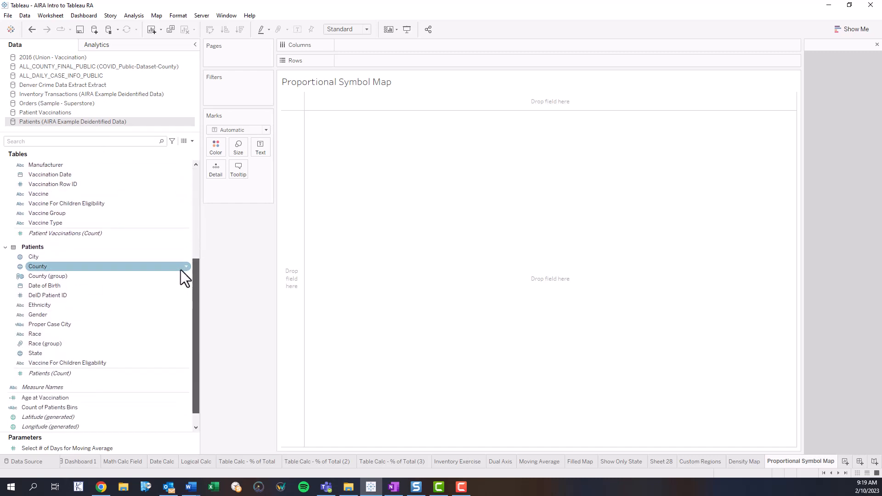
{"action": "left_click", "coordinate": [42, 255]}
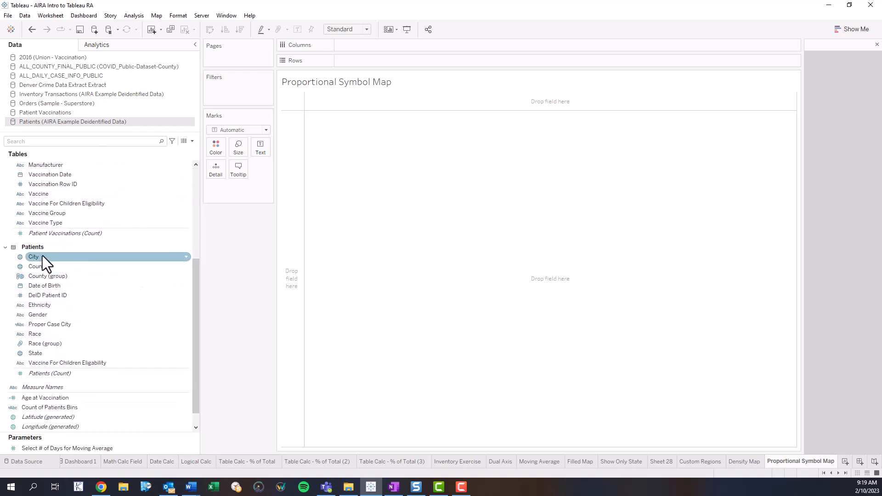
{"action": "left_click", "coordinate": [43, 255]}
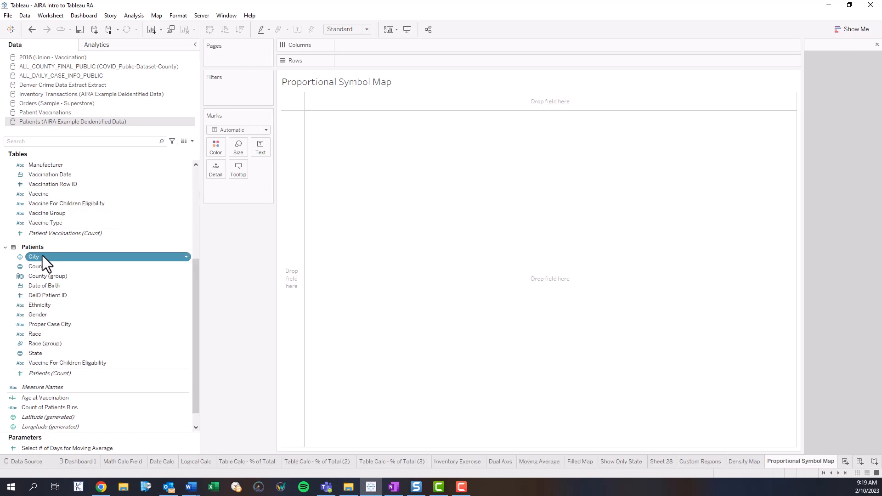
{"action": "double_click", "coordinate": [43, 255]}
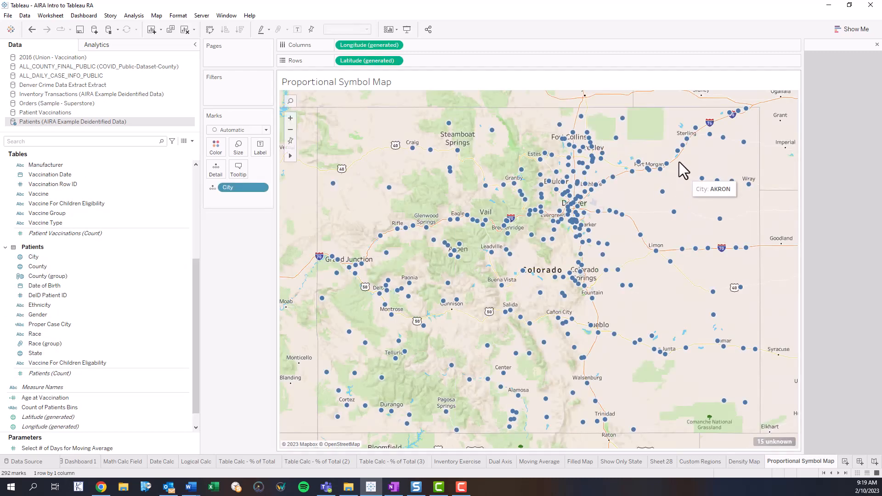
Step: Examine which City values have unrecognized matching locations, and leave the location matches unedited
{"action": "left_click", "coordinate": [773, 442]}
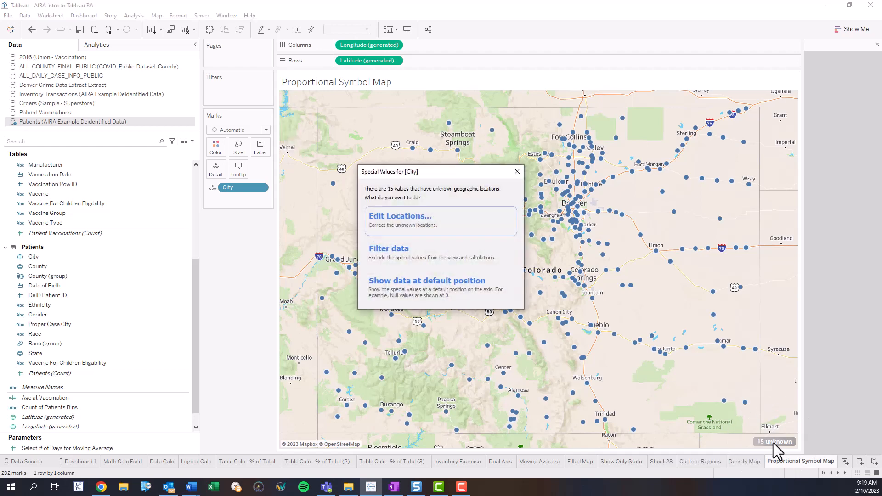
{"action": "left_click", "coordinate": [407, 214]}
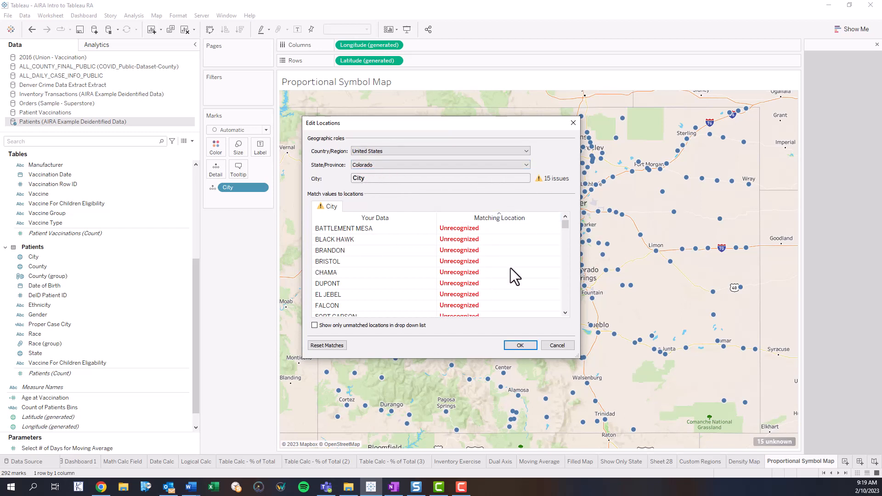
{"action": "scroll", "coordinate": [511, 268], "scroll_direction": "down", "scroll_amount": 3}
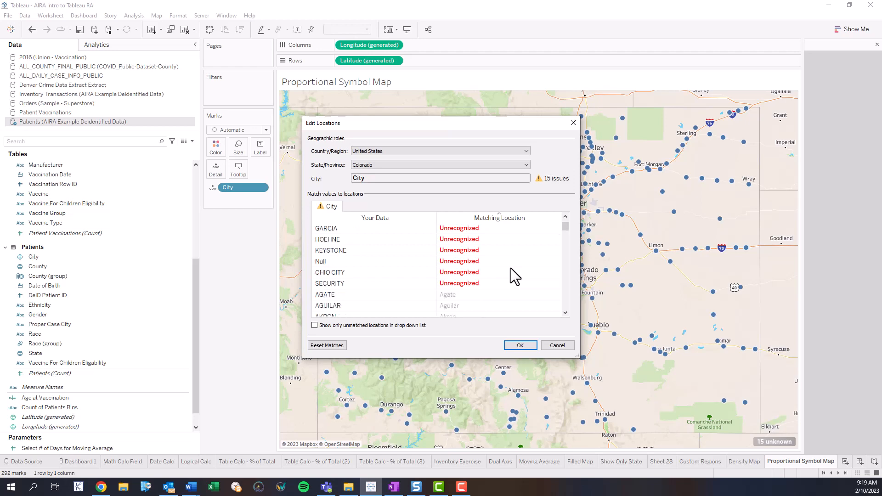
{"action": "scroll", "coordinate": [511, 276], "scroll_direction": "up", "scroll_amount": 3}
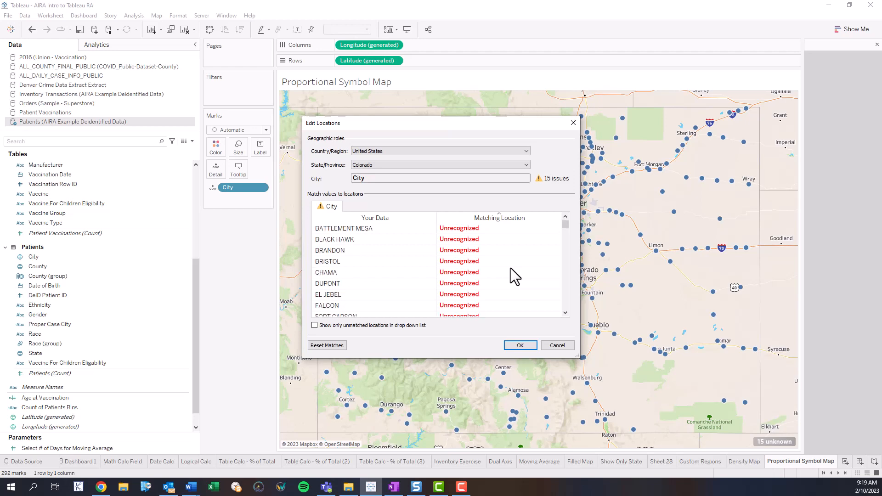
{"action": "left_click", "coordinate": [558, 347]}
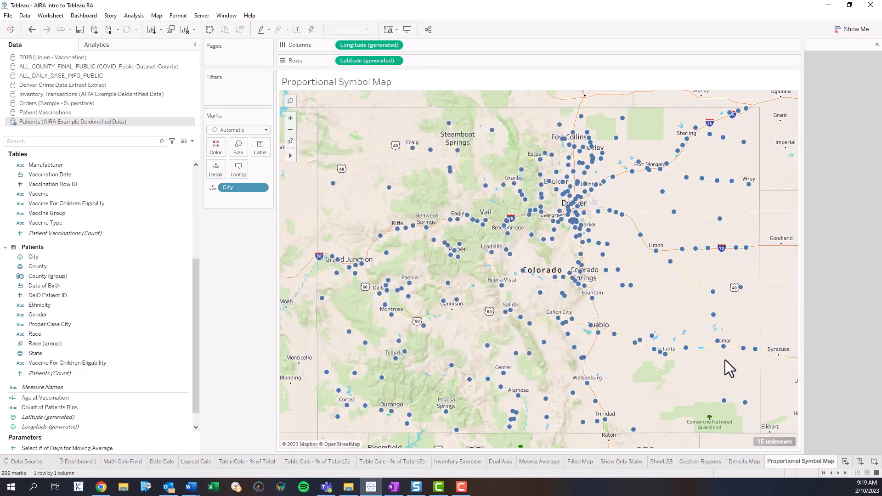
Step: Try matching the unrecognized city FALCON to the location Falcon AFB
{"action": "left_click", "coordinate": [775, 442]}
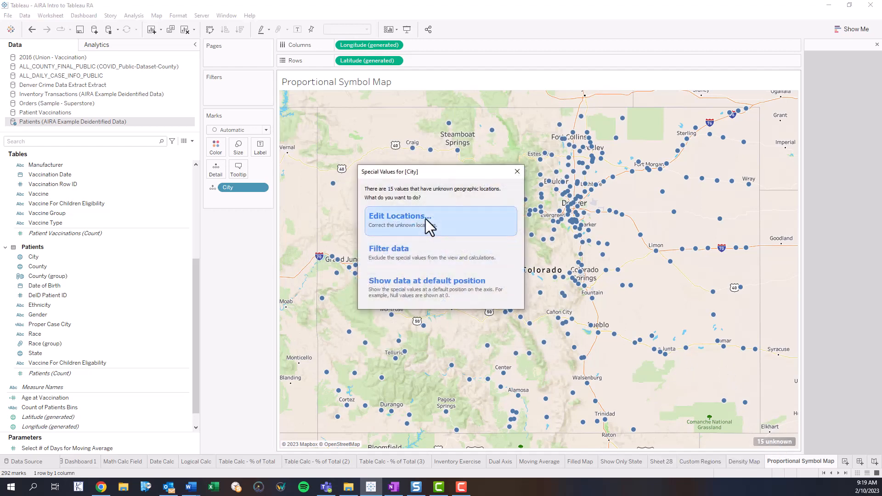
{"action": "left_click", "coordinate": [425, 219]}
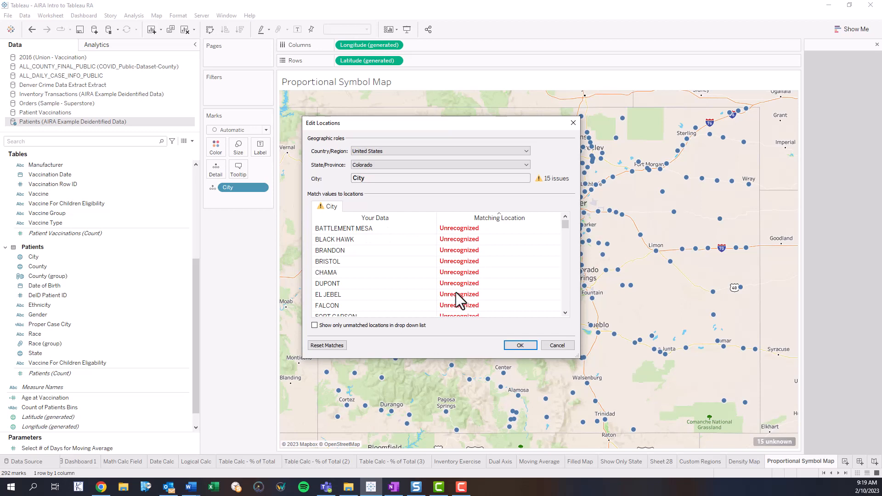
{"action": "left_click", "coordinate": [467, 306]}
{"action": "type", "text": "Fal"}
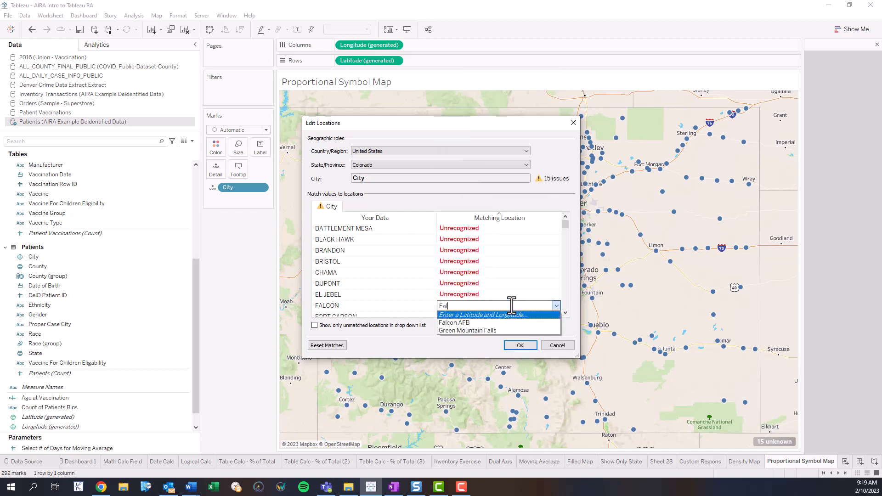
{"action": "left_click", "coordinate": [459, 324]}
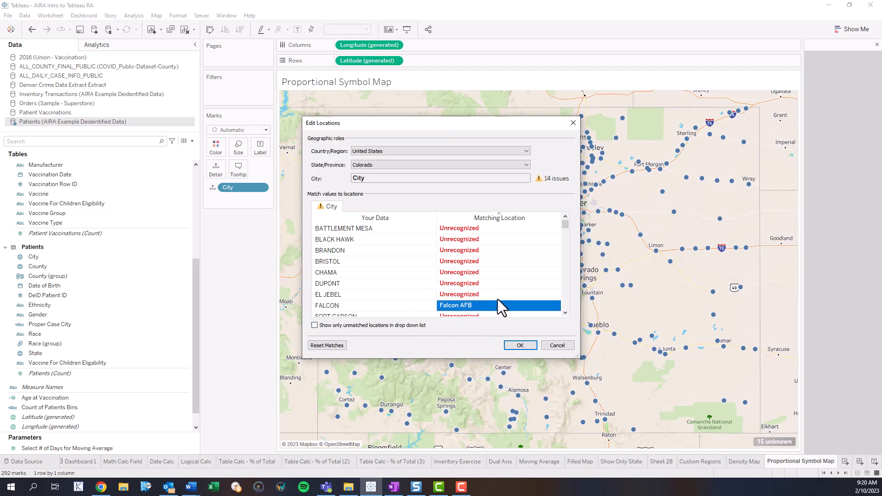
Step: Look for a location match for DUPONT using "Dup" and cancel the location edits
{"action": "left_click", "coordinate": [486, 282]}
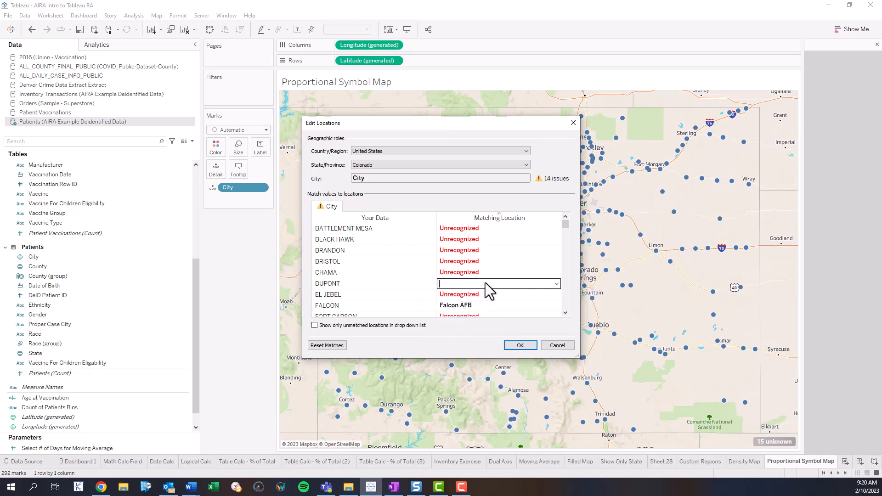
{"action": "type", "text": "Dup"}
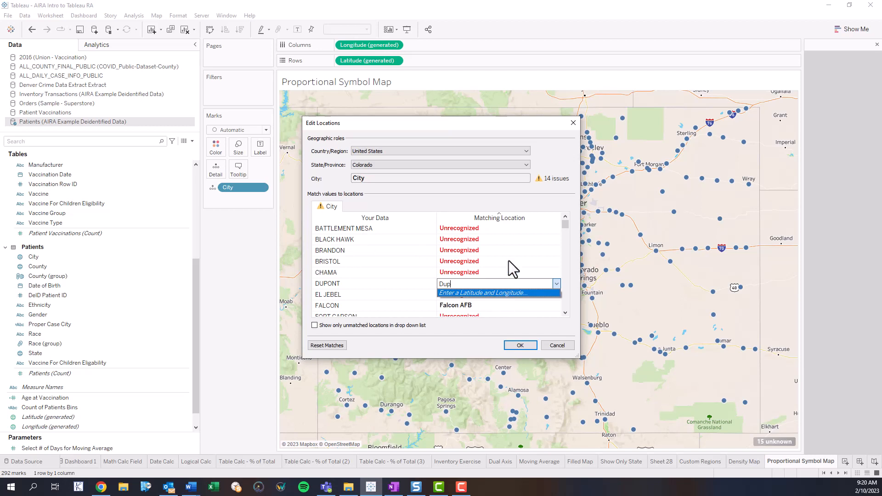
{"action": "left_click", "coordinate": [531, 195]}
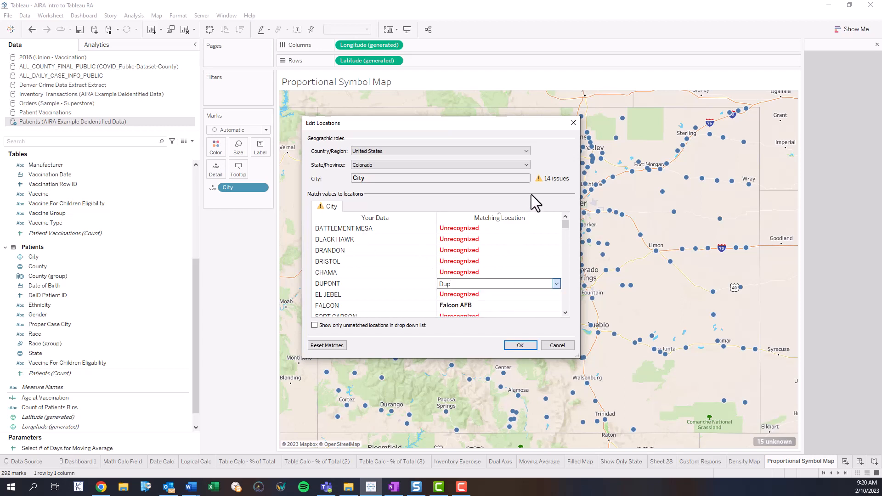
{"action": "left_click", "coordinate": [557, 346]}
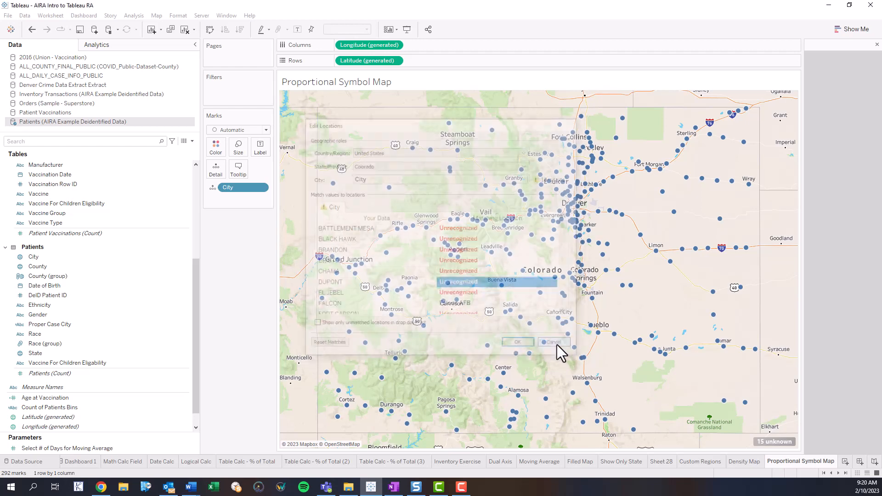
Step: Filter the unknown City locations out of the view and size the map marks by Patients (Count)
{"action": "left_click", "coordinate": [768, 443]}
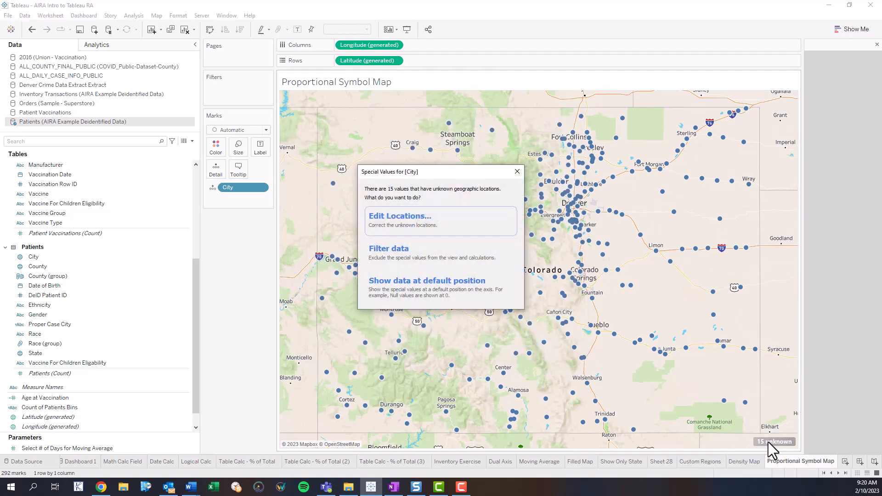
{"action": "left_click", "coordinate": [416, 259]}
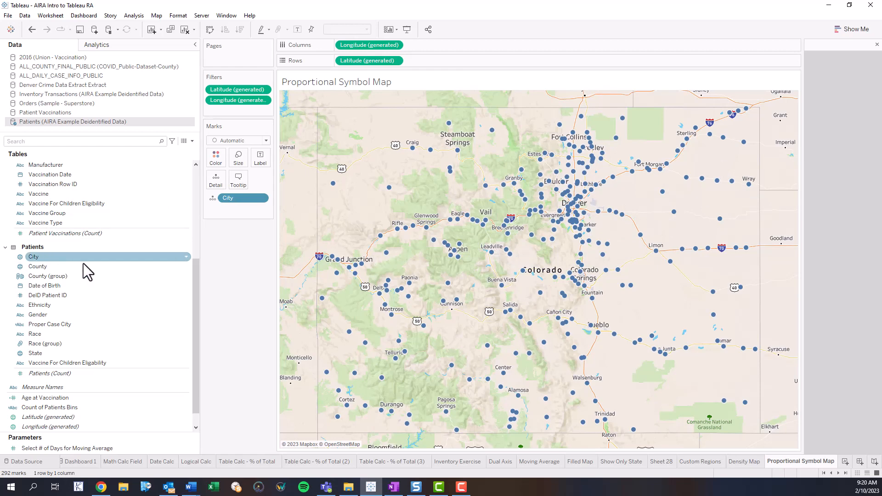
{"action": "left_click", "coordinate": [54, 373]}
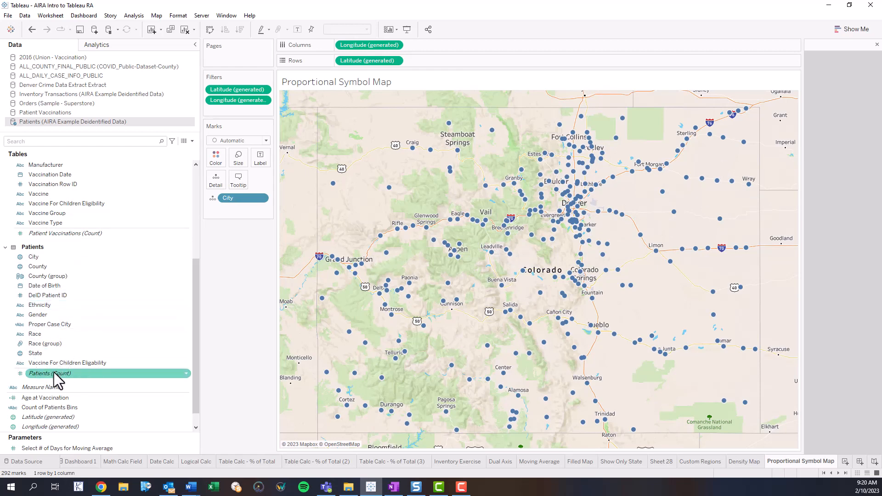
{"action": "left_click_drag", "start_coordinate": [54, 373], "coordinate": [239, 163]}
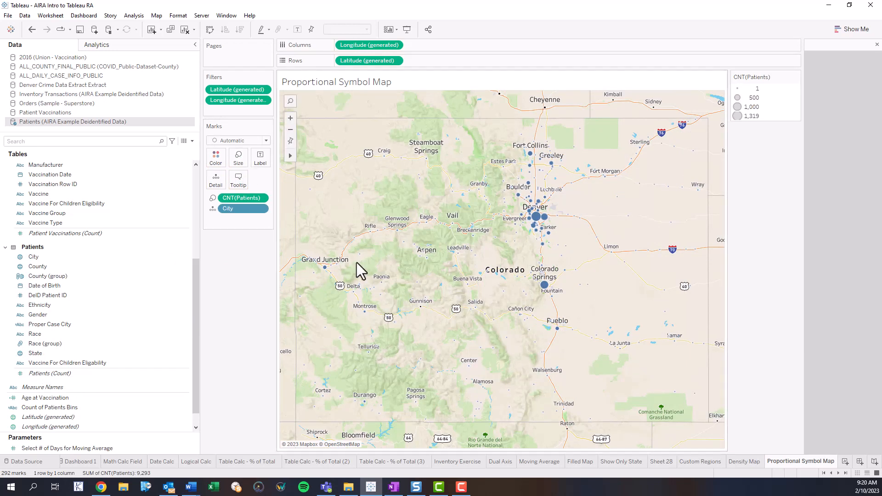
Step: Enlarge the city circles on the map to slightly below the middle of the mark size range
{"action": "mouse_move", "coordinate": [558, 330]}
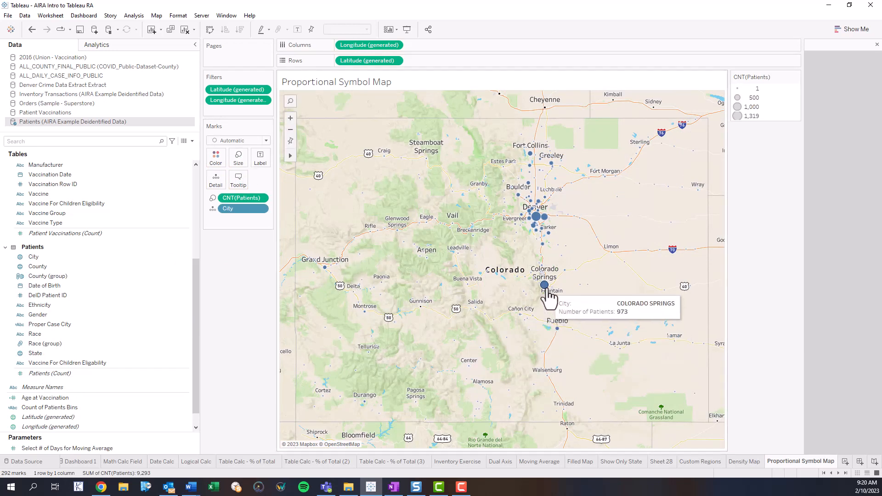
{"action": "mouse_move", "coordinate": [542, 226]}
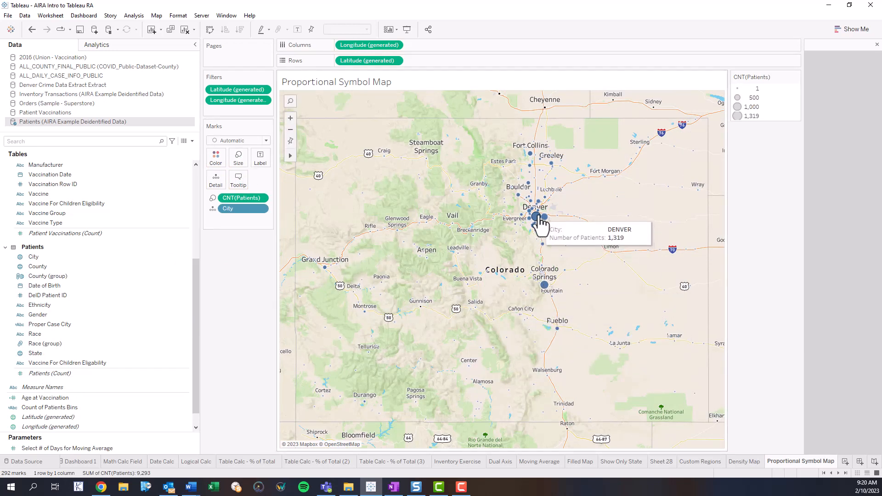
{"action": "mouse_move", "coordinate": [595, 337]}
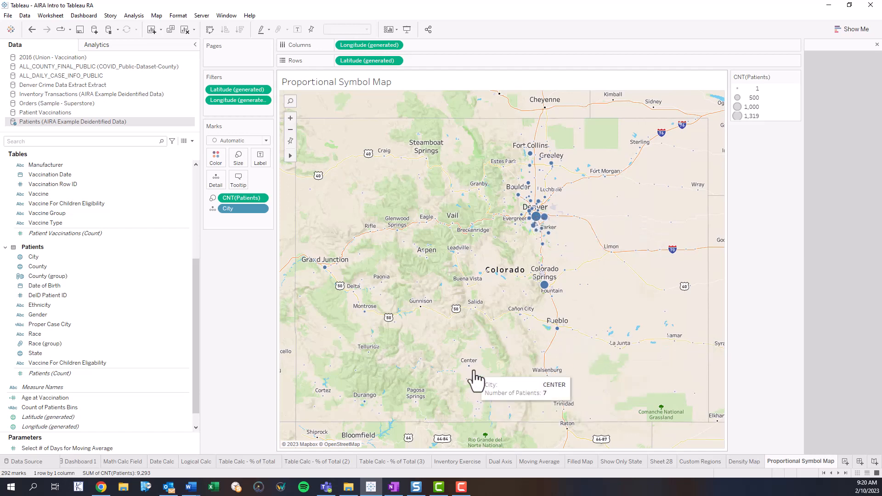
{"action": "left_click", "coordinate": [238, 158]}
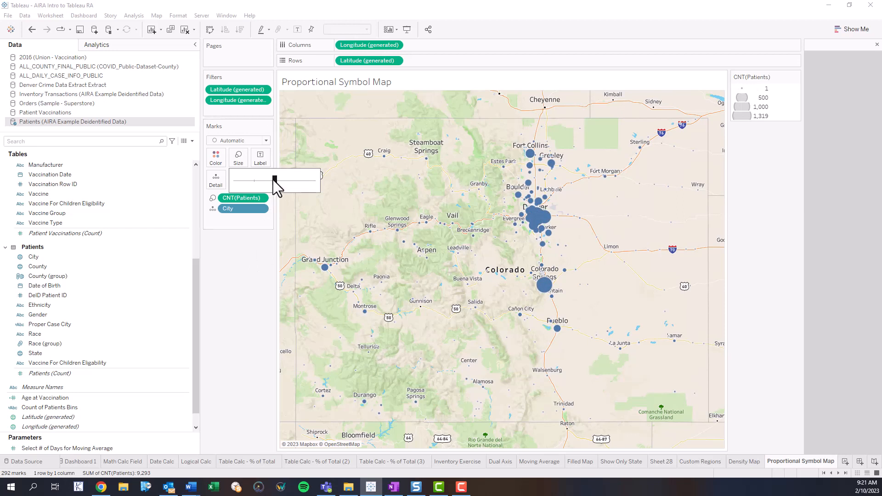
{"action": "left_click", "coordinate": [266, 180]}
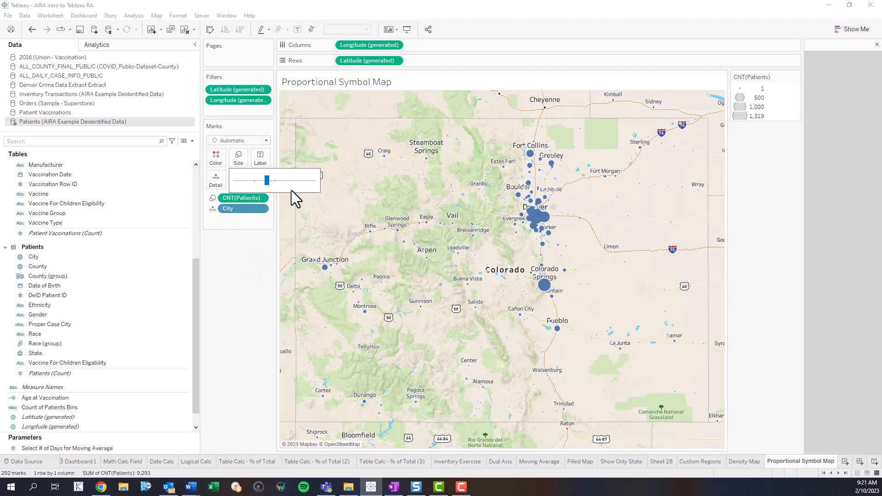
{"action": "left_click_drag", "start_coordinate": [269, 179], "coordinate": [270, 181]}
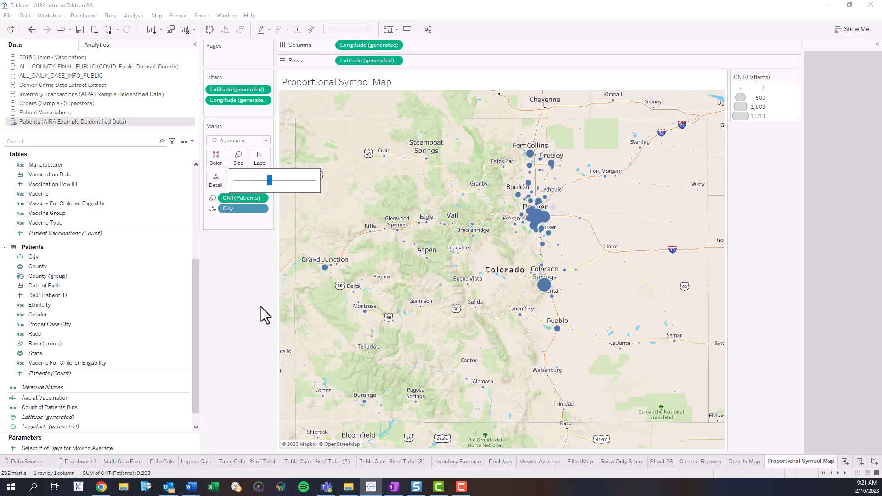
Step: Color the city circles black and reduce their opacity to 54%
{"action": "left_click", "coordinate": [217, 158]}
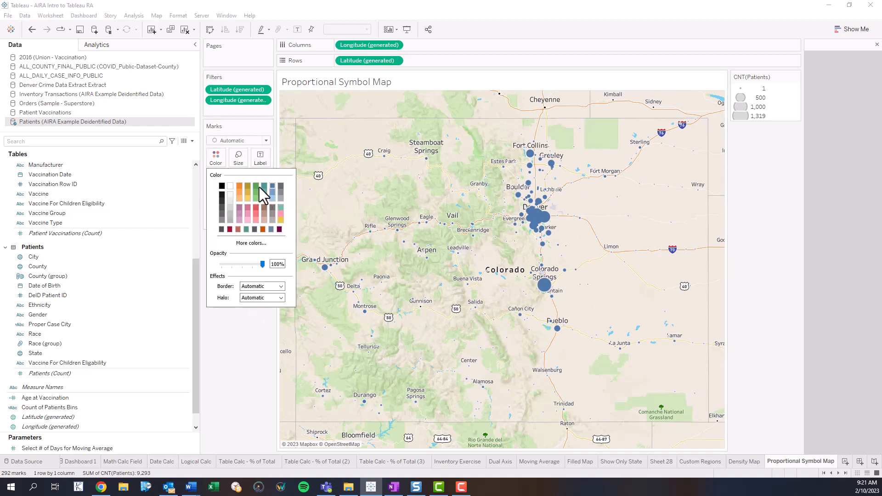
{"action": "left_click", "coordinate": [256, 185]}
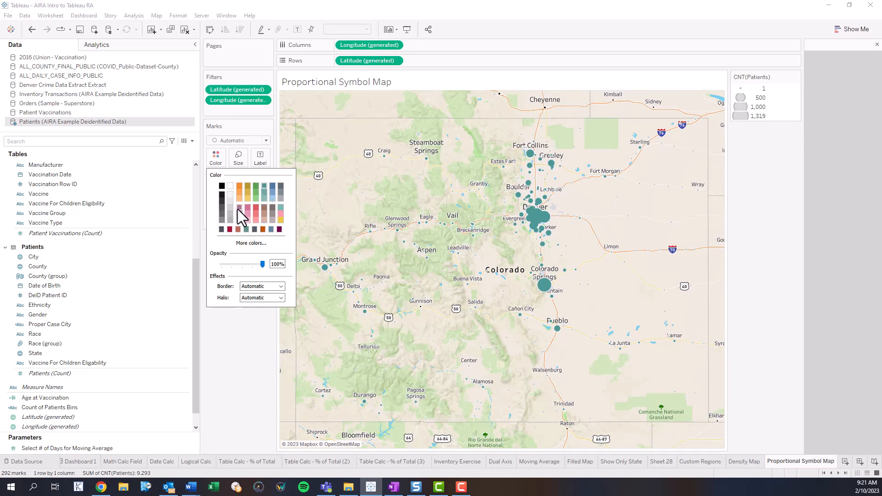
{"action": "left_click", "coordinate": [222, 185]}
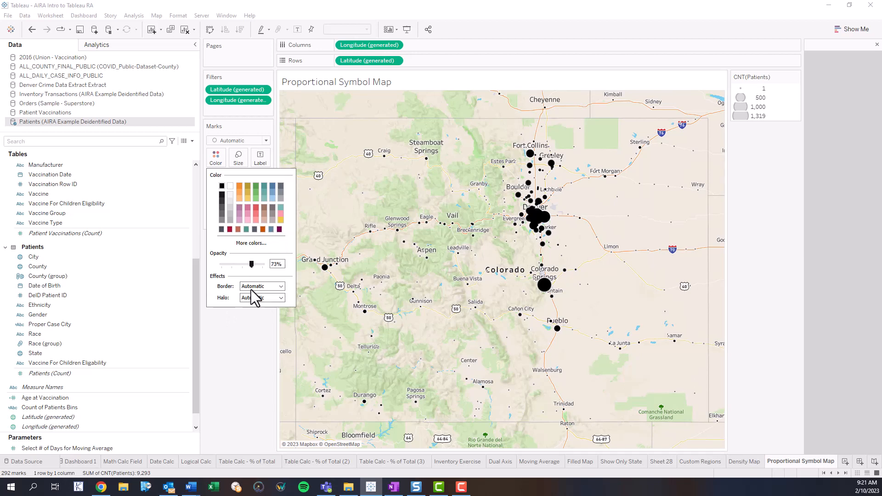
{"action": "left_click_drag", "start_coordinate": [251, 264], "coordinate": [243, 265]}
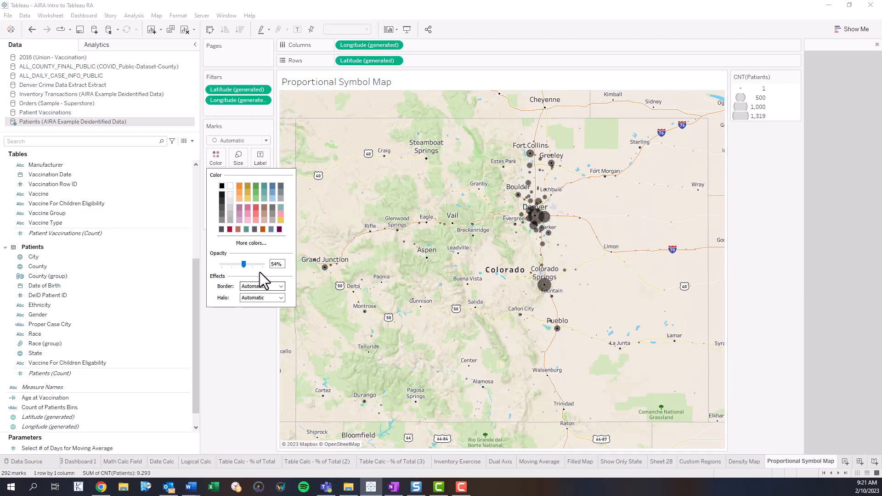
Step: Give the city circles a black border and recolor them green
{"action": "left_click", "coordinate": [253, 287]}
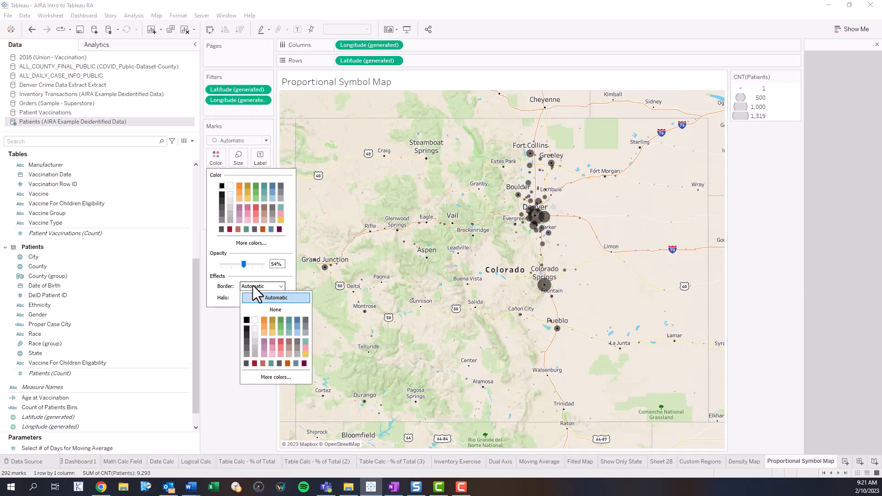
{"action": "left_click", "coordinate": [247, 335]}
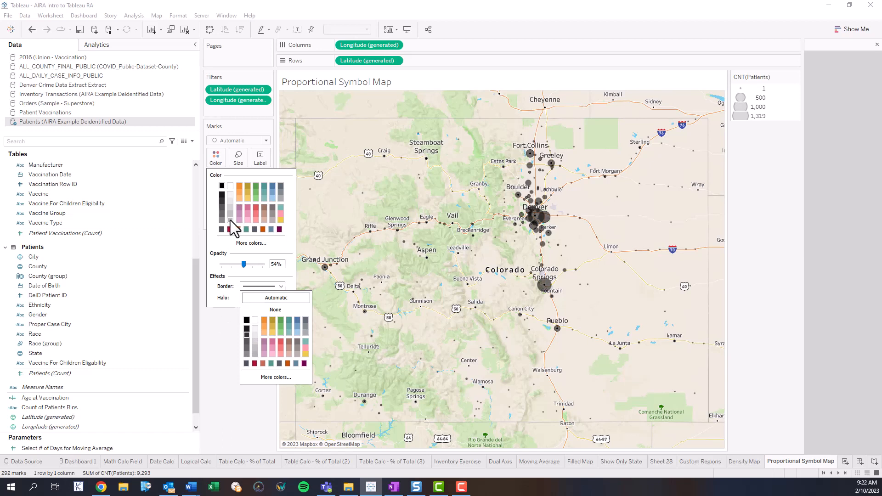
{"action": "left_click", "coordinate": [256, 186]}
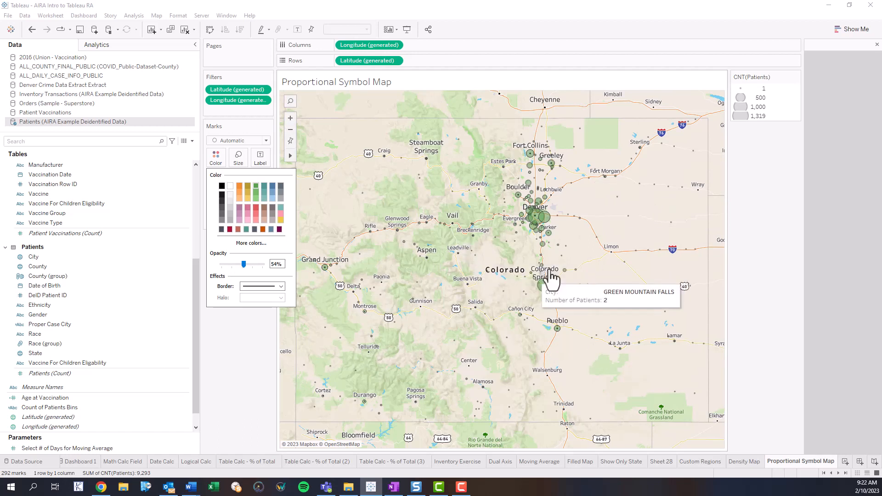
{"action": "left_click", "coordinate": [256, 364]}
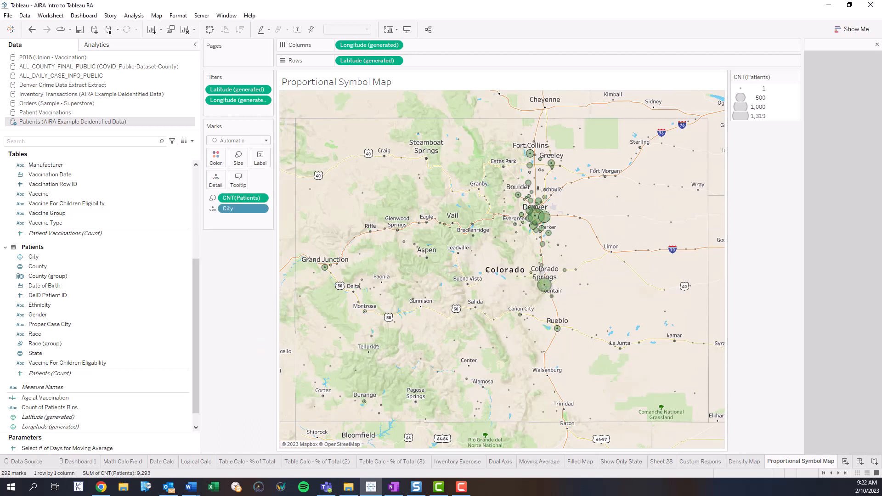
Step: Show a filter for Vaccine Group and display it as a single-value dropdown
{"action": "right_click", "coordinate": [59, 214]}
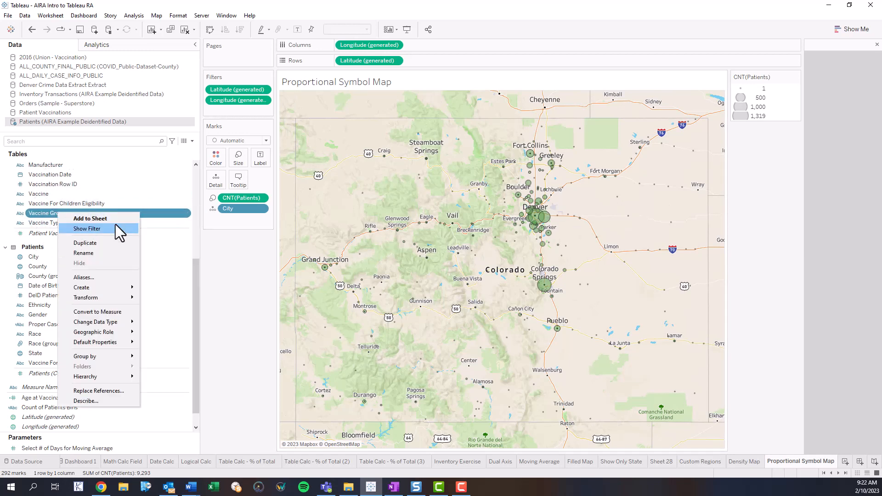
{"action": "left_click", "coordinate": [99, 229]}
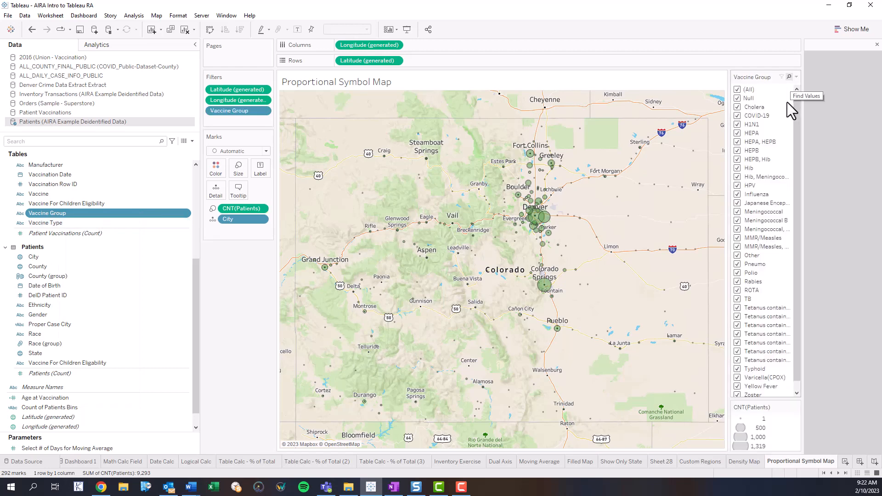
{"action": "left_click", "coordinate": [797, 77]}
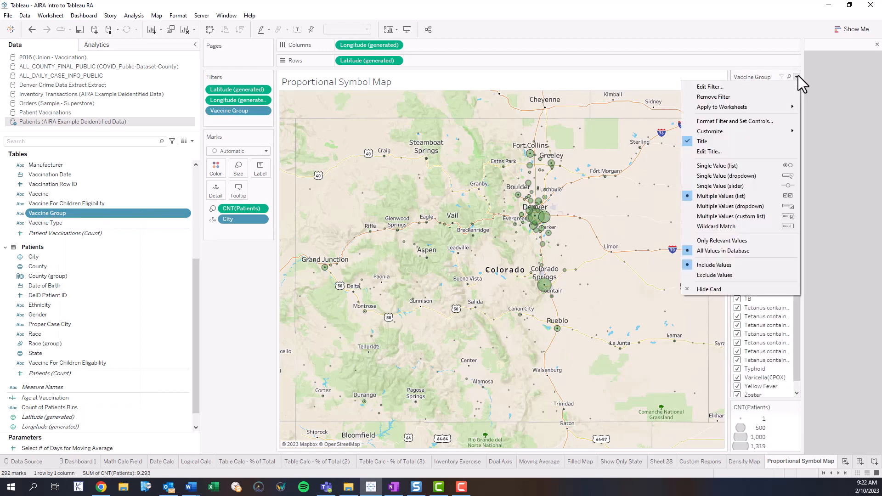
{"action": "left_click", "coordinate": [737, 175]}
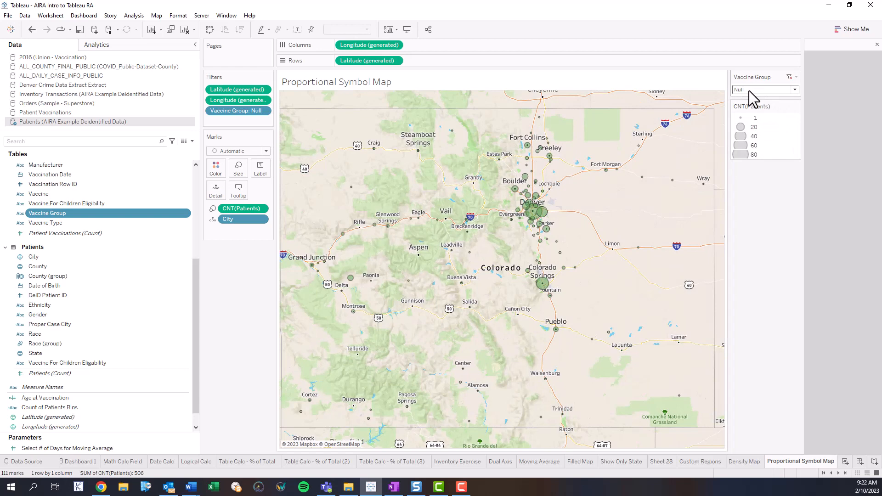
Step: Filter the map to the HEPA vaccine group and hide the CNT(Patients) size legend
{"action": "left_click", "coordinate": [749, 90]}
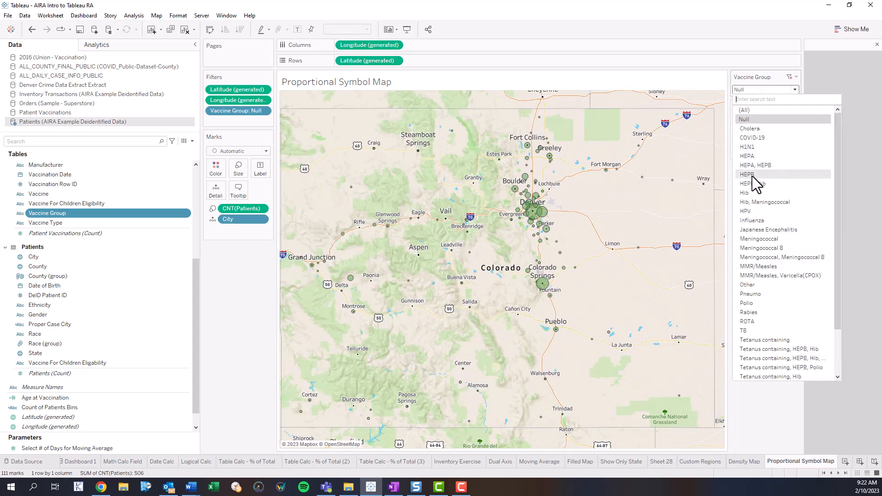
{"action": "left_click", "coordinate": [754, 155]}
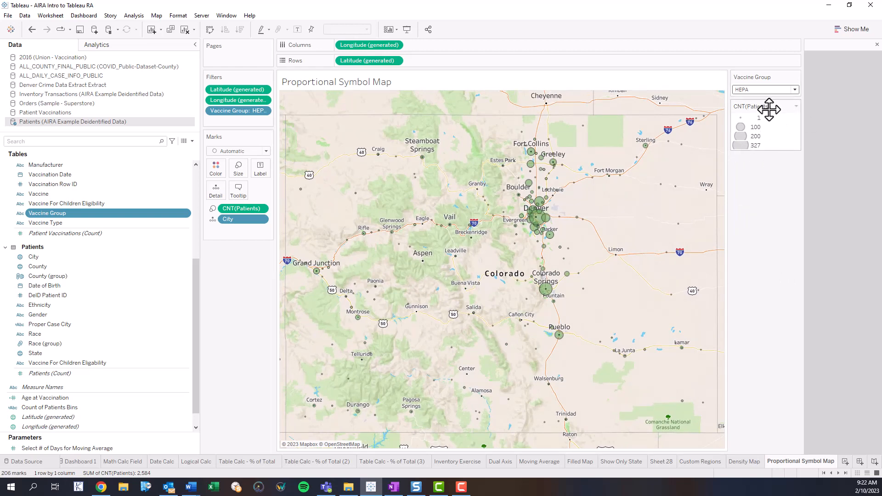
{"action": "left_click", "coordinate": [796, 107]}
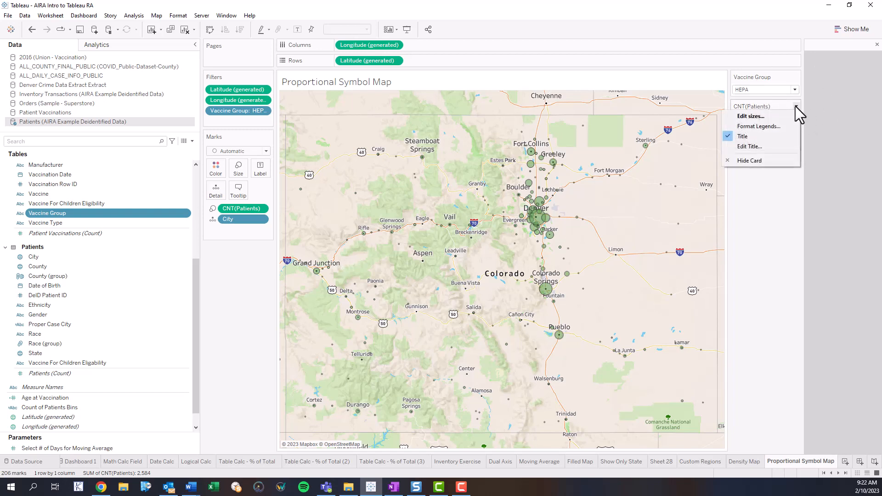
{"action": "left_click", "coordinate": [755, 162]}
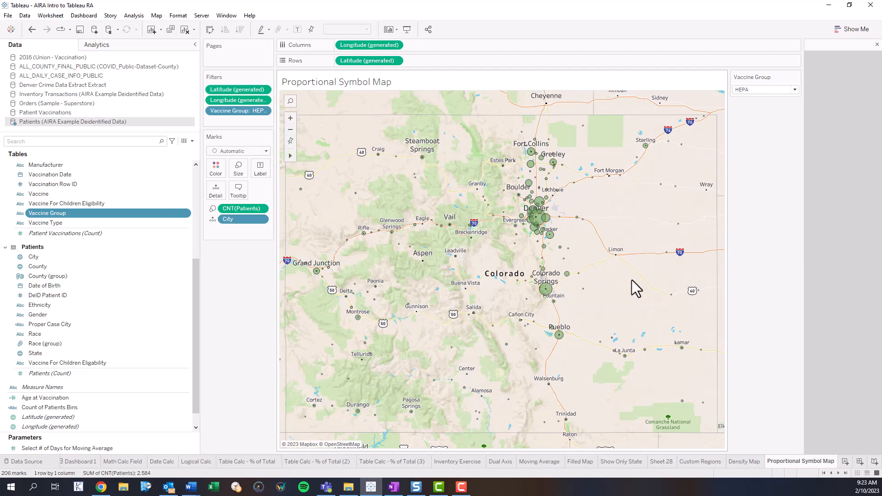
Step: Search the map for Fort Collins, Colorado, and go to that location
{"action": "mouse_move", "coordinate": [617, 255]}
{"action": "mouse_move", "coordinate": [538, 206]}
{"action": "left_click", "coordinate": [290, 103]}
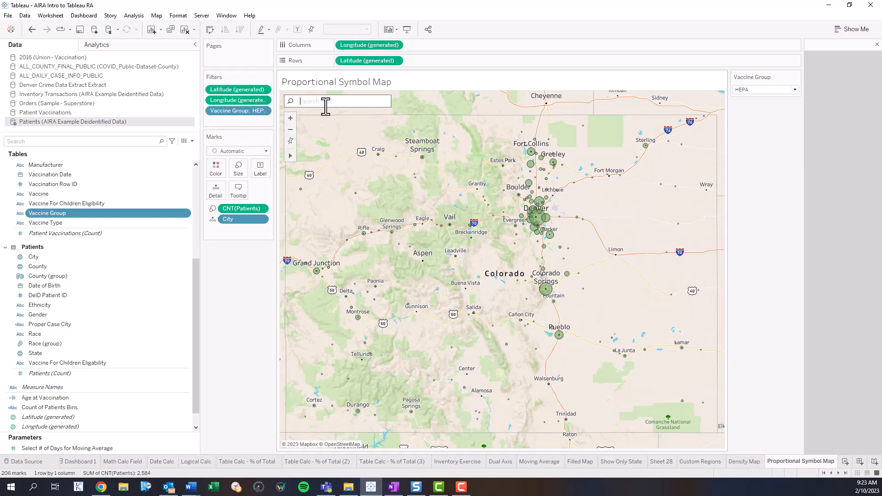
{"action": "type", "text": "Fort Co"}
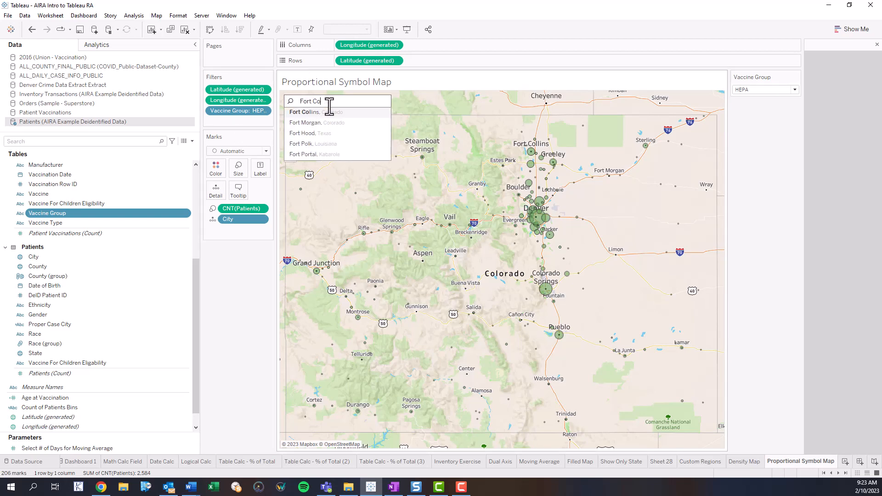
{"action": "left_click", "coordinate": [332, 113]}
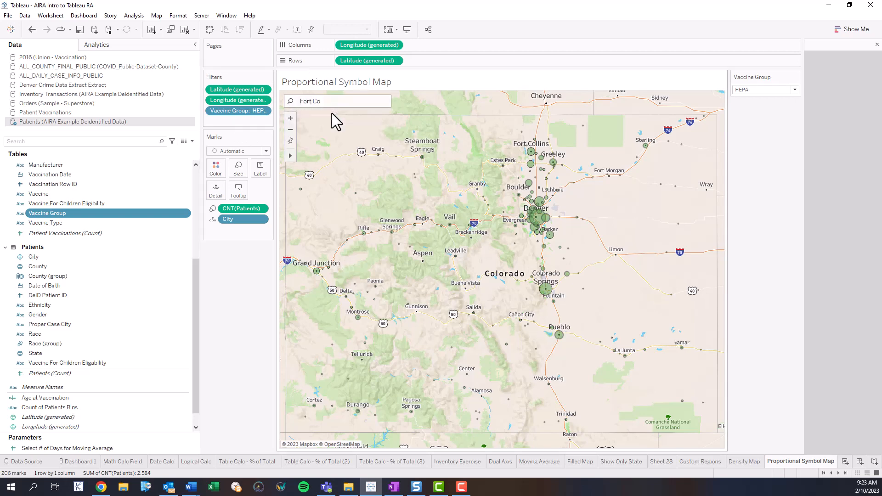
Step: Add a mark annotation to the Fort Collins circle, deleting the "City:" label so only the city field and number of patients remain
{"action": "mouse_move", "coordinate": [503, 271]}
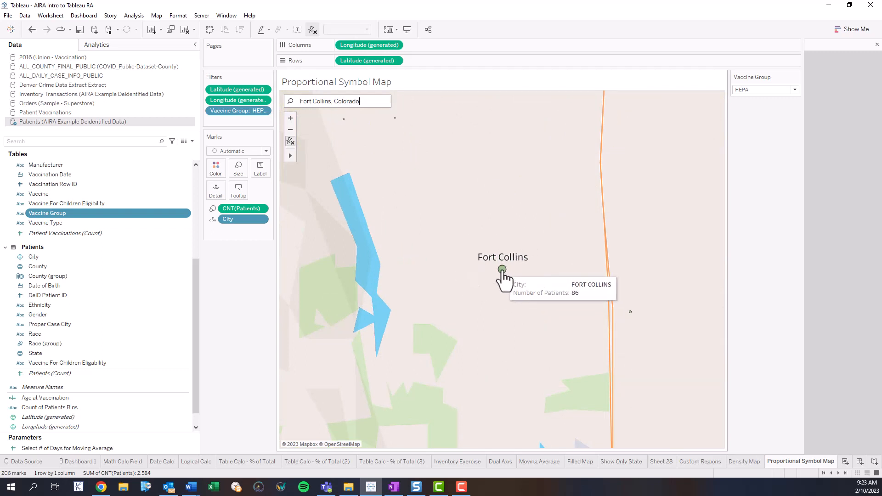
{"action": "right_click", "coordinate": [502, 270]}
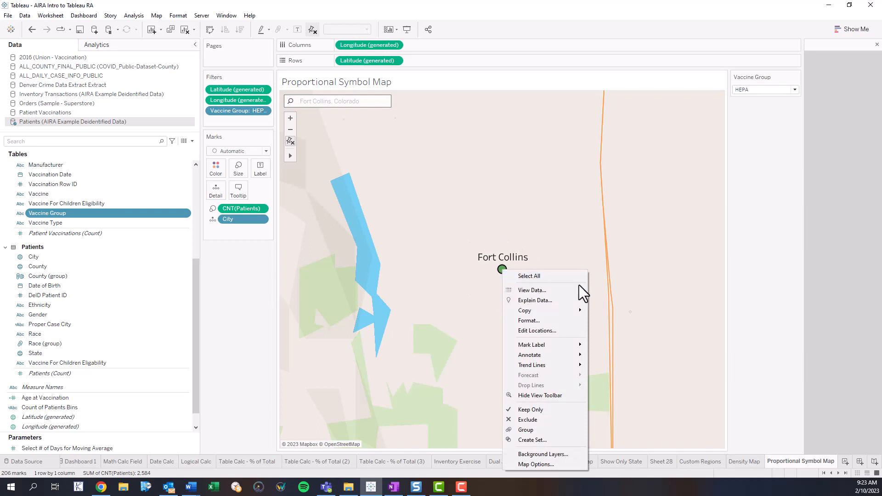
{"action": "mouse_move", "coordinate": [542, 355]}
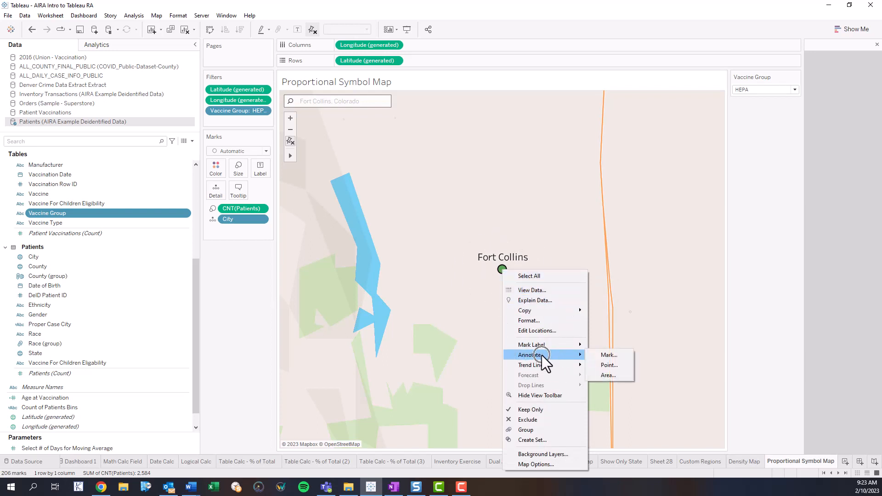
{"action": "left_click", "coordinate": [618, 355]}
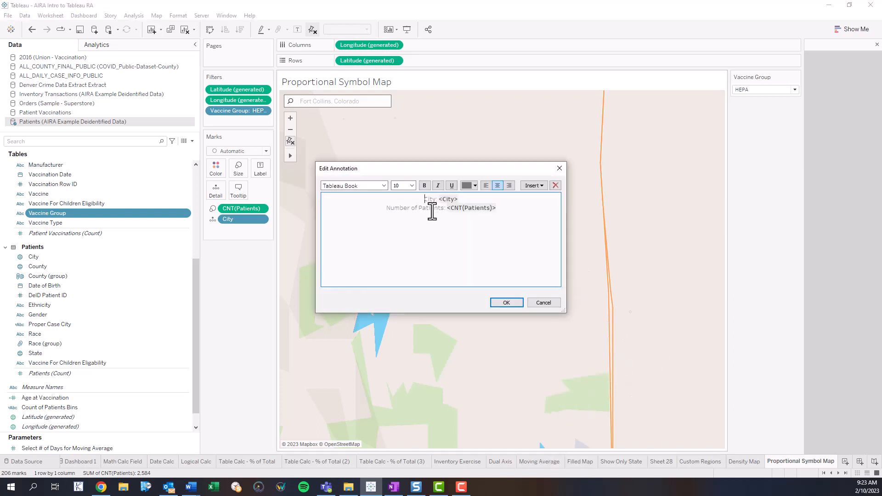
{"action": "left_click_drag", "start_coordinate": [440, 199], "coordinate": [417, 199]}
{"action": "key", "text": "BackSpace"}
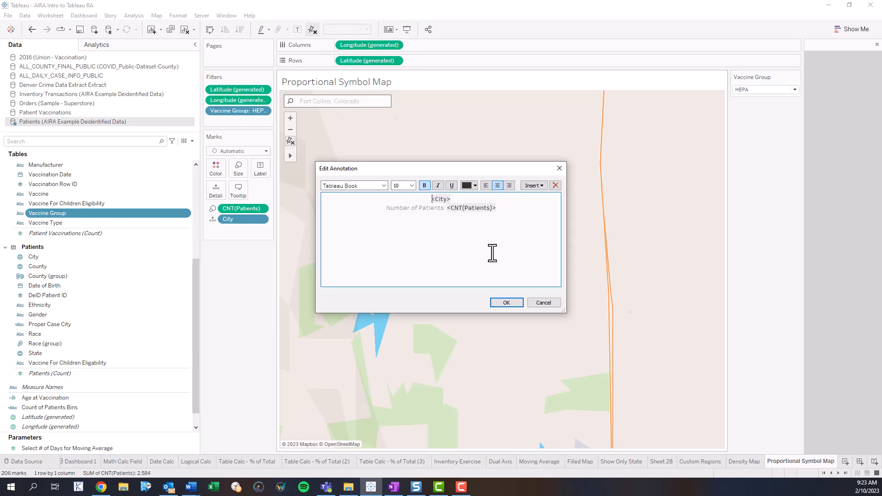
{"action": "left_click", "coordinate": [506, 301]}
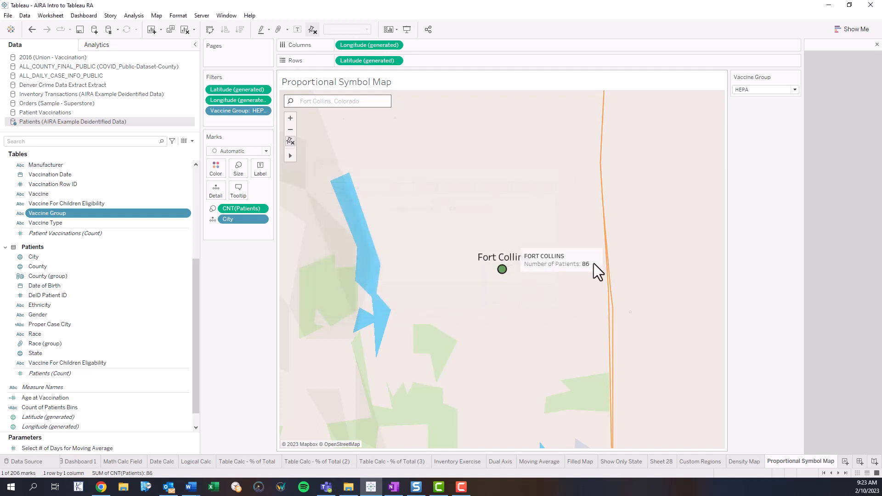
Step: Reset the map to the statewide view and place the Fort Collins annotation just northwest of the city
{"action": "left_click", "coordinate": [563, 258]}
{"action": "mouse_move", "coordinate": [465, 289]}
{"action": "left_mouse_down"}
{"action": "mouse_move", "coordinate": [444, 295]}
{"action": "mouse_move", "coordinate": [436, 285]}
{"action": "left_mouse_up"}
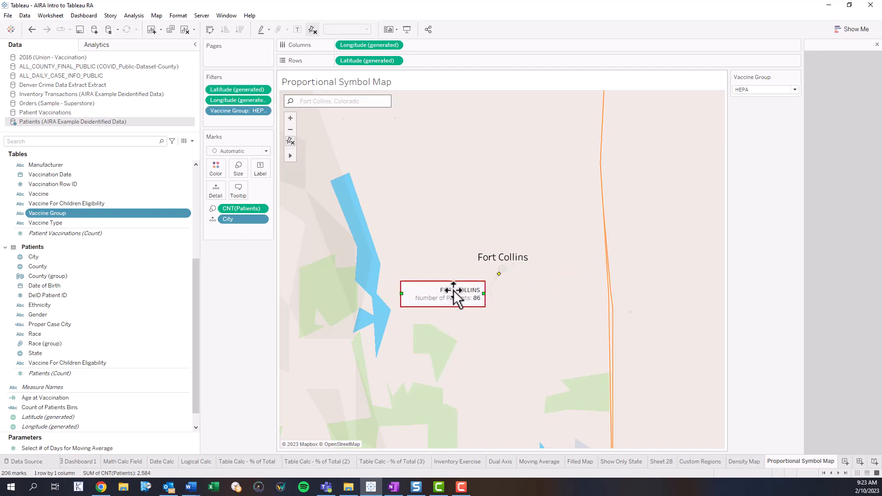
{"action": "left_click", "coordinate": [293, 141]}
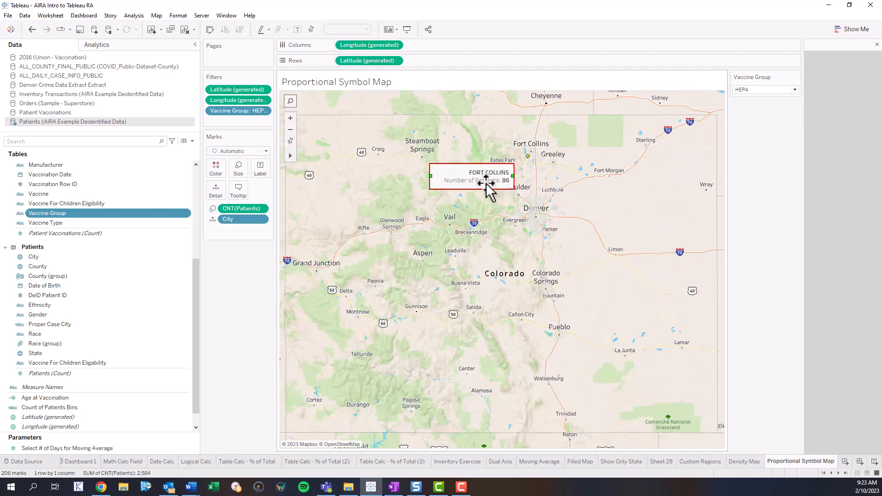
{"action": "left_click_drag", "start_coordinate": [483, 178], "coordinate": [483, 140]}
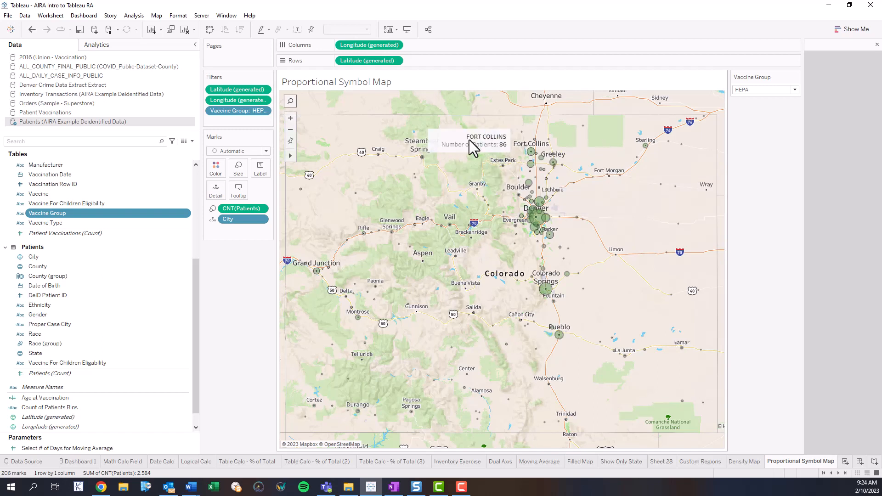
{"action": "left_click_drag", "start_coordinate": [467, 144], "coordinate": [476, 133]}
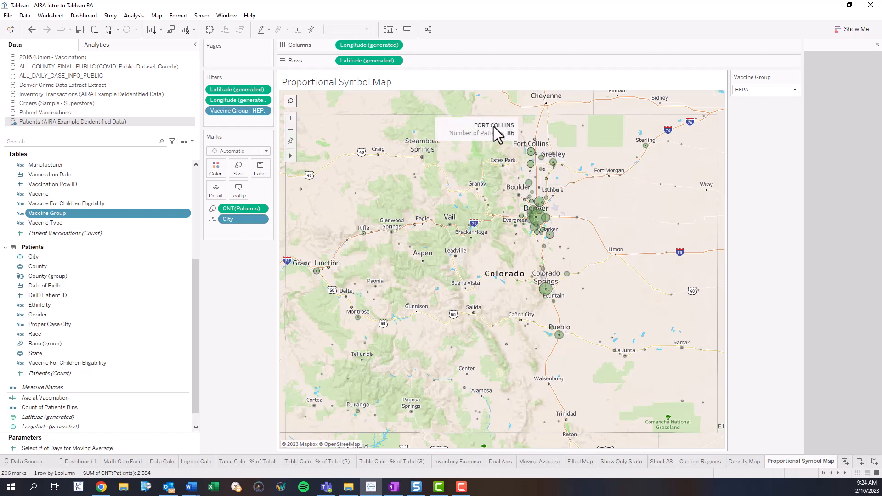
Step: Format the Fort Collins annotation with a solid dark line connecting it to its mark
{"action": "left_click", "coordinate": [463, 125]}
{"action": "right_click", "coordinate": [465, 128]}
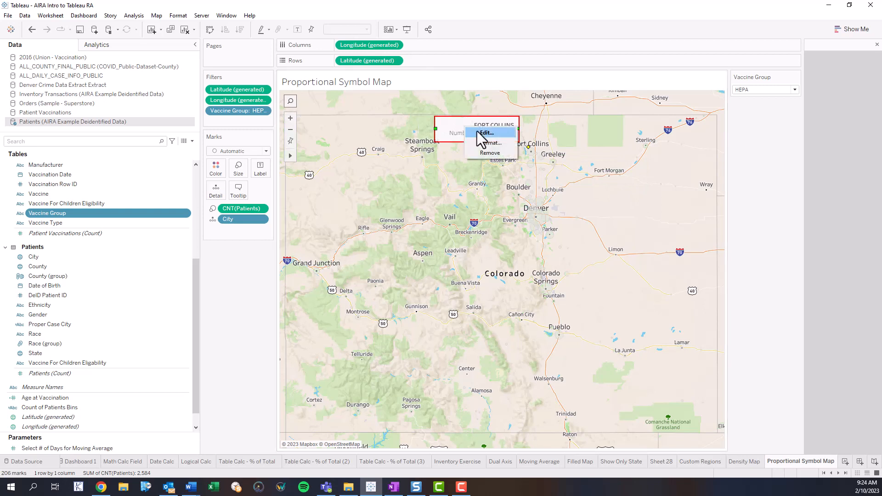
{"action": "left_click", "coordinate": [486, 143]}
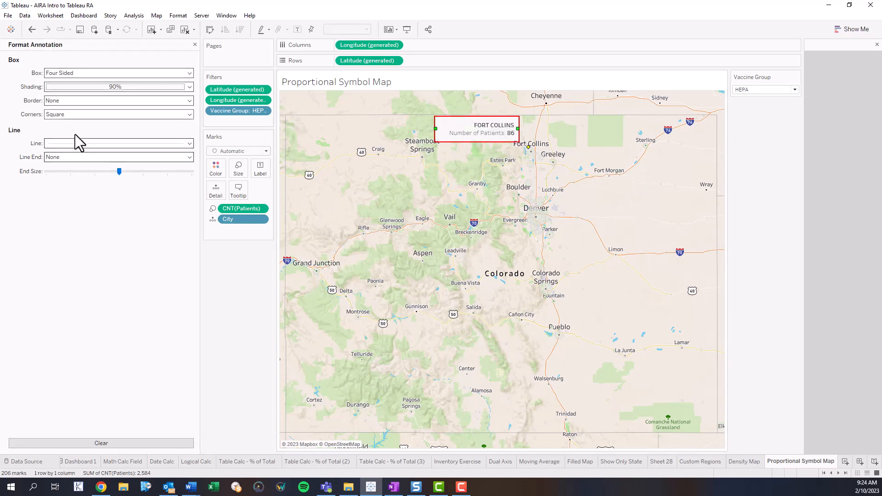
{"action": "left_click", "coordinate": [68, 144]}
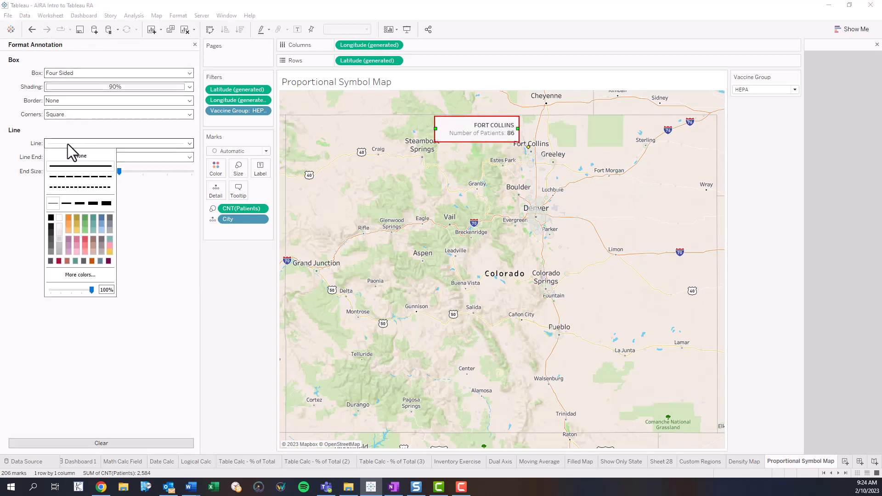
{"action": "left_click", "coordinate": [49, 229]}
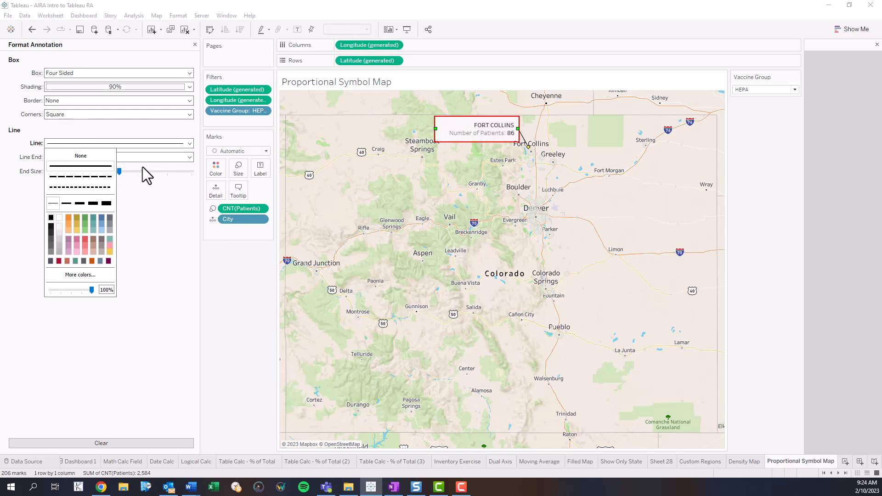
Step: Keep the annotation box Four Sided and set its corners to Very Rounded
{"action": "left_click", "coordinate": [84, 72]}
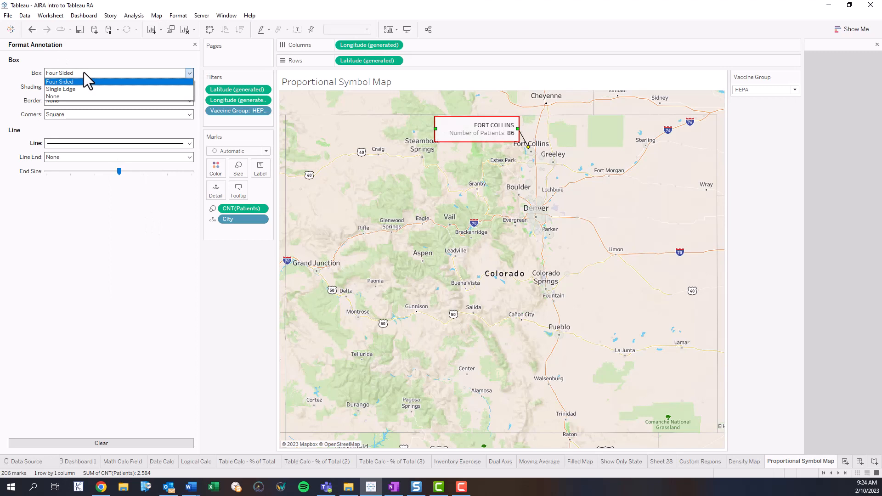
{"action": "left_click", "coordinate": [38, 179]}
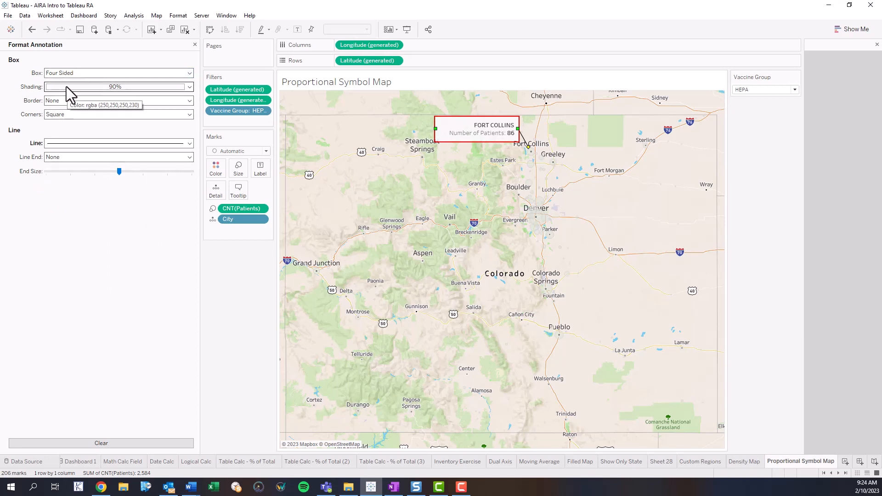
{"action": "left_click", "coordinate": [66, 115]}
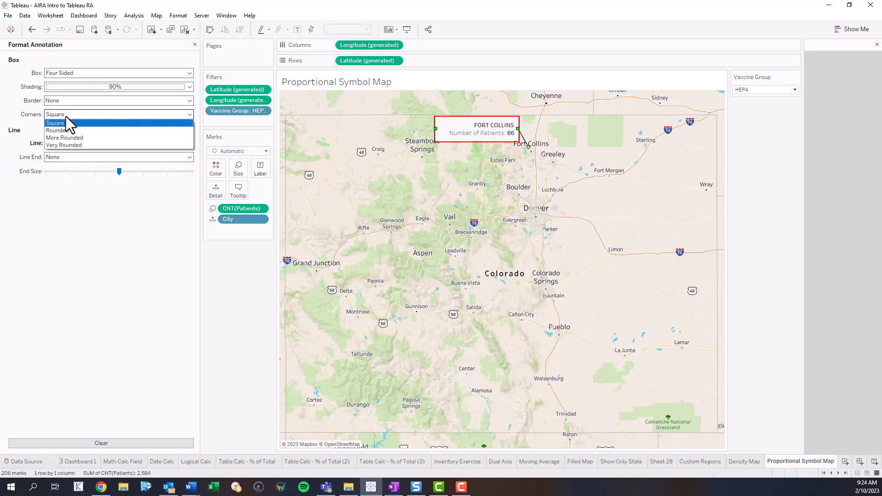
{"action": "left_click", "coordinate": [61, 146]}
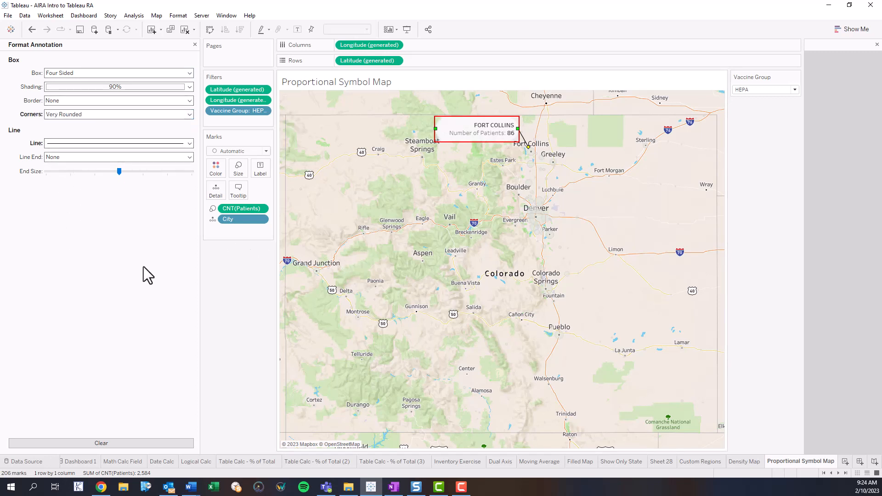
{"action": "left_click", "coordinate": [249, 307]}
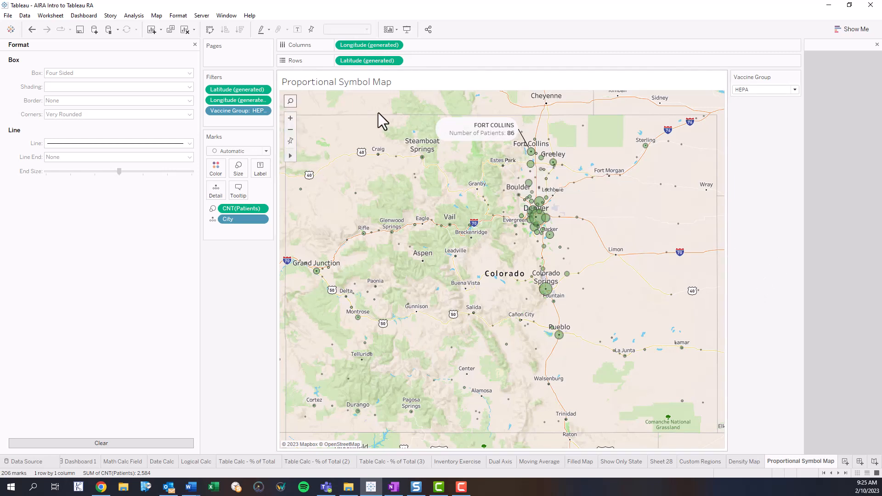
Step: Filter the Proportional Symbol Map to the Influenza vaccine group
{"action": "left_click", "coordinate": [360, 83]}
{"action": "left_click", "coordinate": [760, 89]}
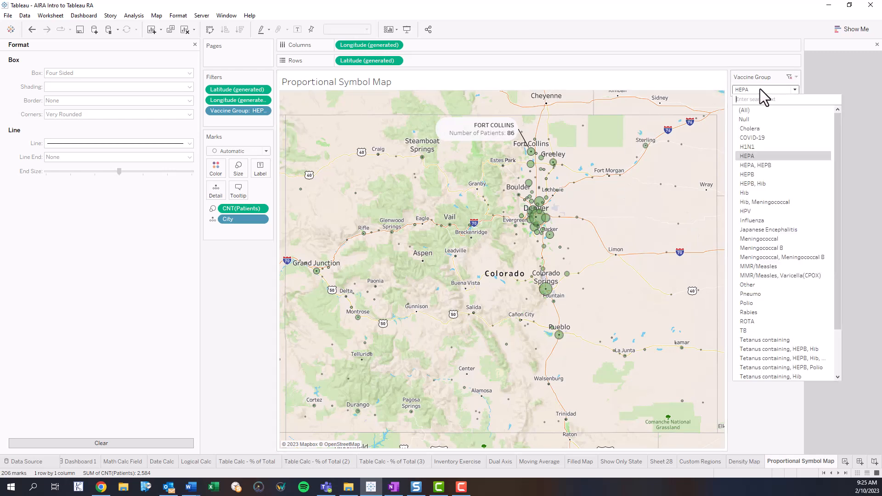
{"action": "left_click", "coordinate": [769, 220]}
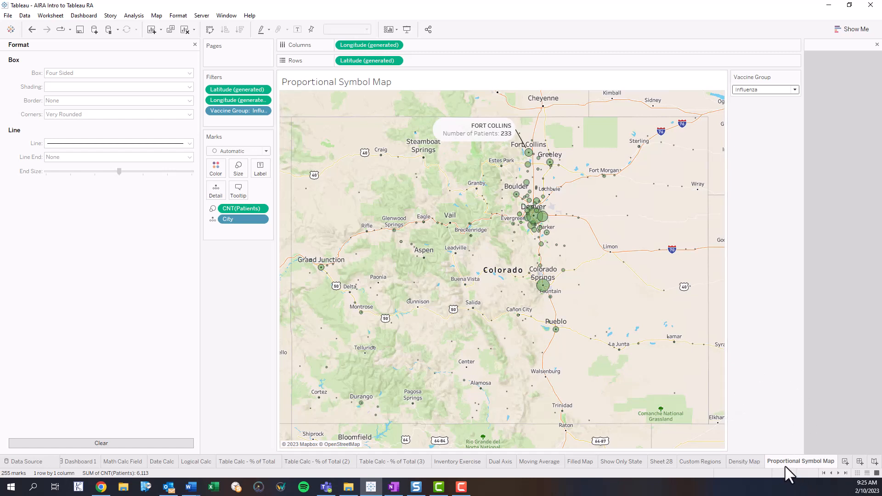
Step: Compare the Density Map and Filled Map sheets with the Proportional Symbol Map, finishing on the Proportional Symbol Map
{"action": "left_click", "coordinate": [749, 461]}
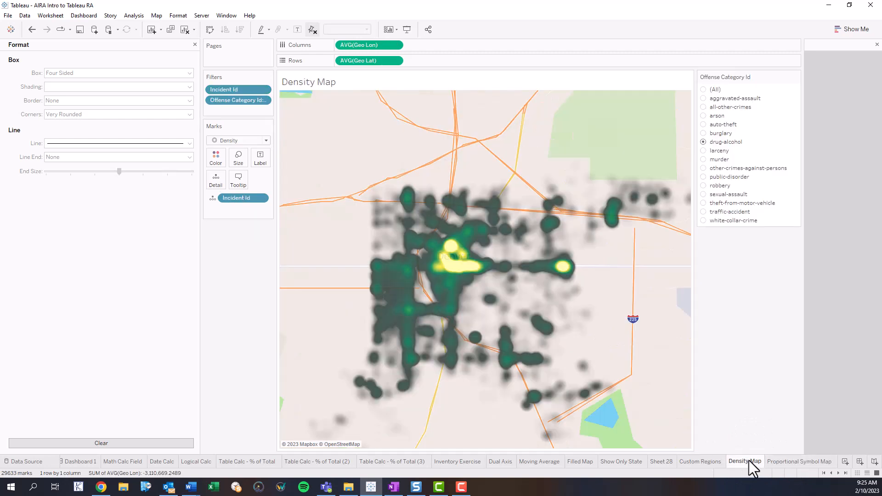
{"action": "left_click", "coordinate": [582, 462]}
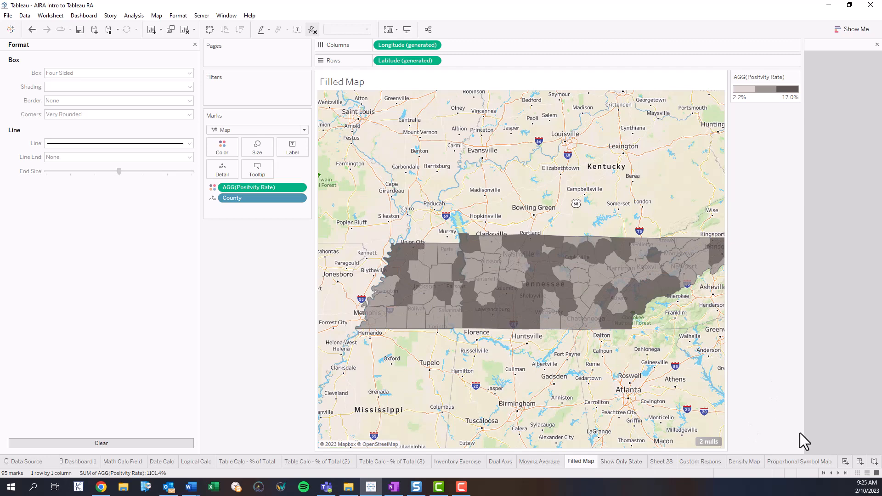
{"action": "left_click", "coordinate": [798, 462]}
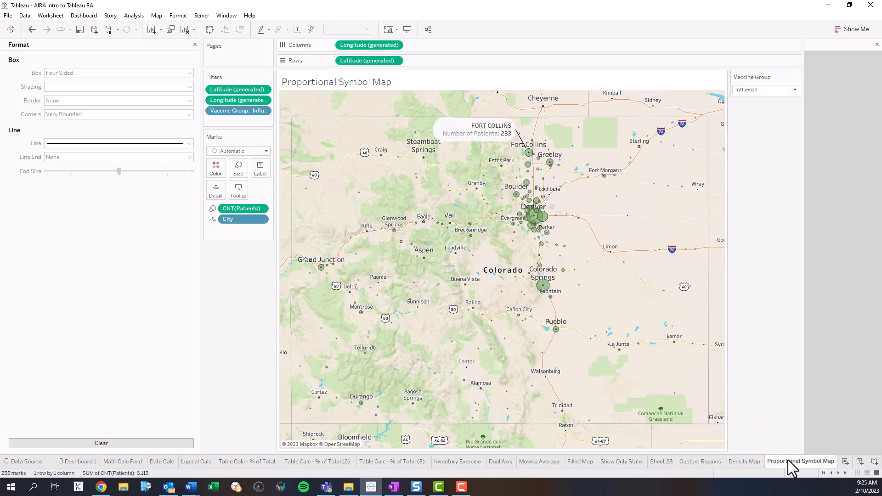
{"action": "mouse_move", "coordinate": [788, 461]}
{"action": "left_click", "coordinate": [583, 458]}
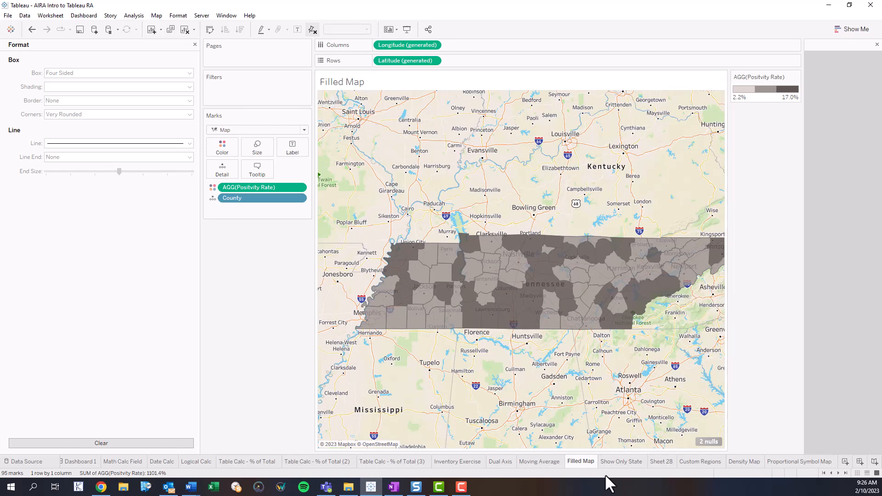
{"action": "left_click", "coordinate": [749, 462]}
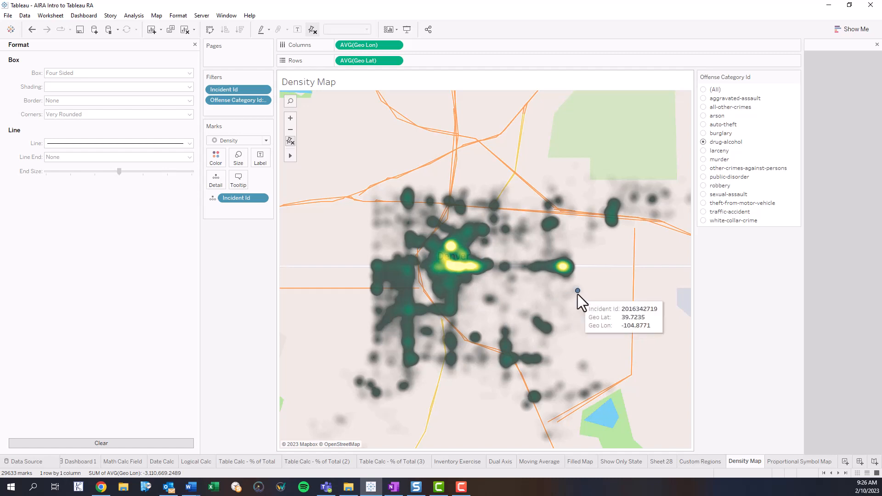
{"action": "left_click", "coordinate": [791, 461]}
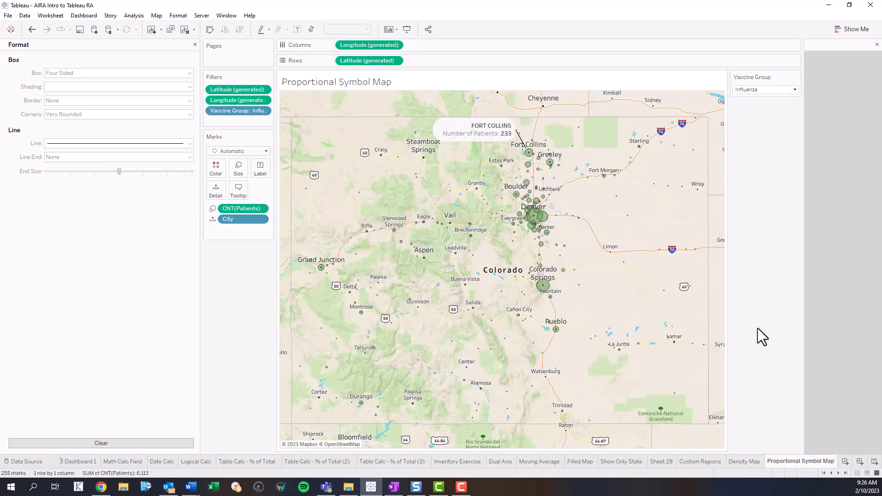